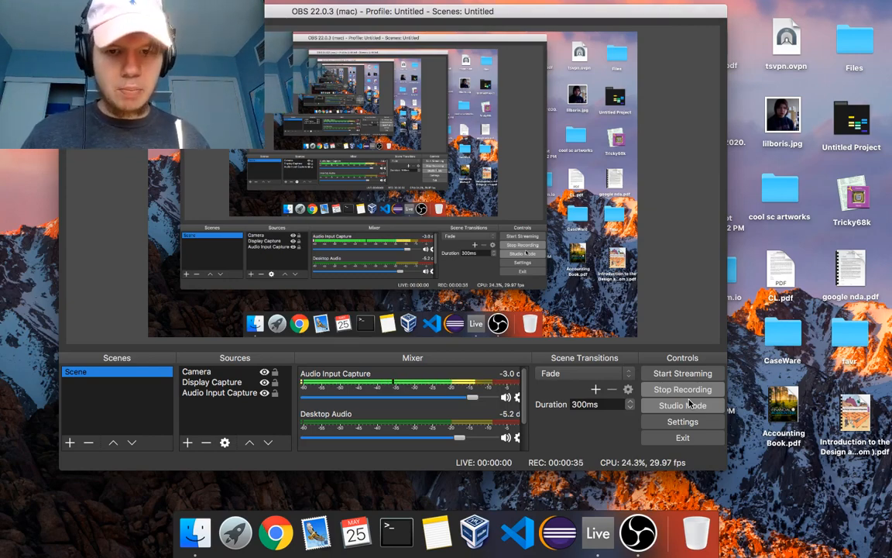
- Switch to the Ableton Live project and play the rec track soloed from the start of the song
{"action": "key", "text": "ctrl+Right"}
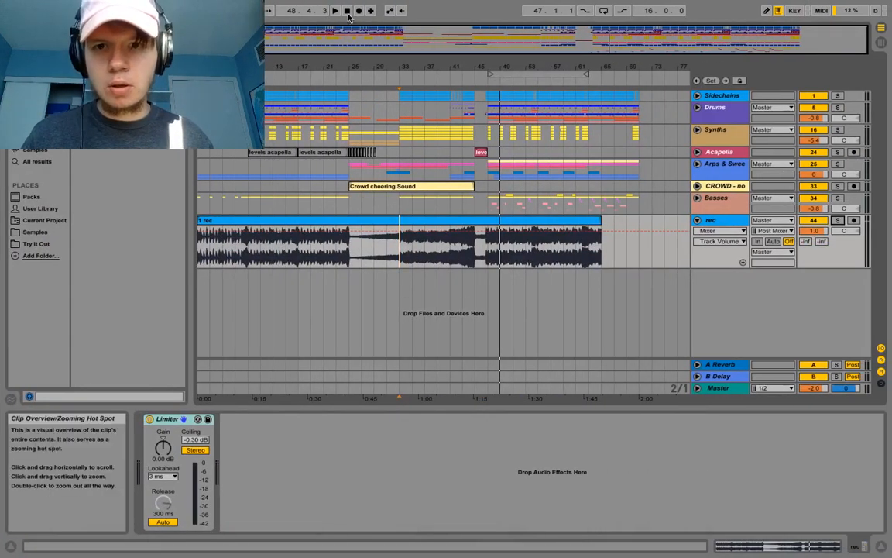
{"action": "double_click", "coordinate": [347, 10]}
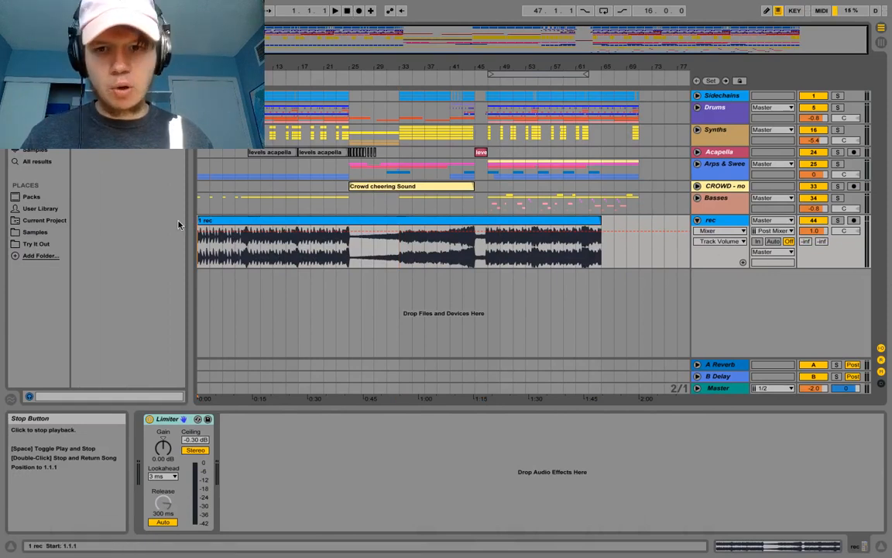
{"action": "left_click_drag", "start_coordinate": [198, 232], "coordinate": [621, 243]}
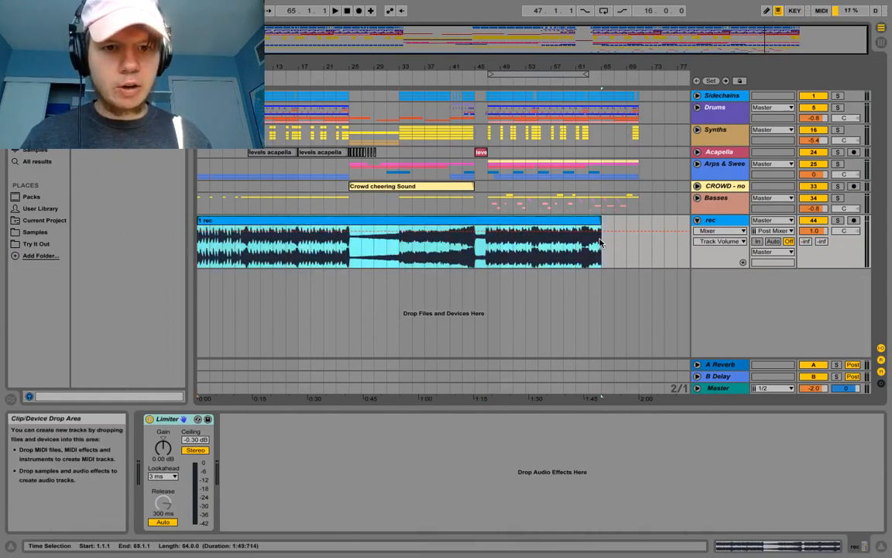
{"action": "left_click", "coordinate": [837, 221]}
{"action": "key", "text": "space"}
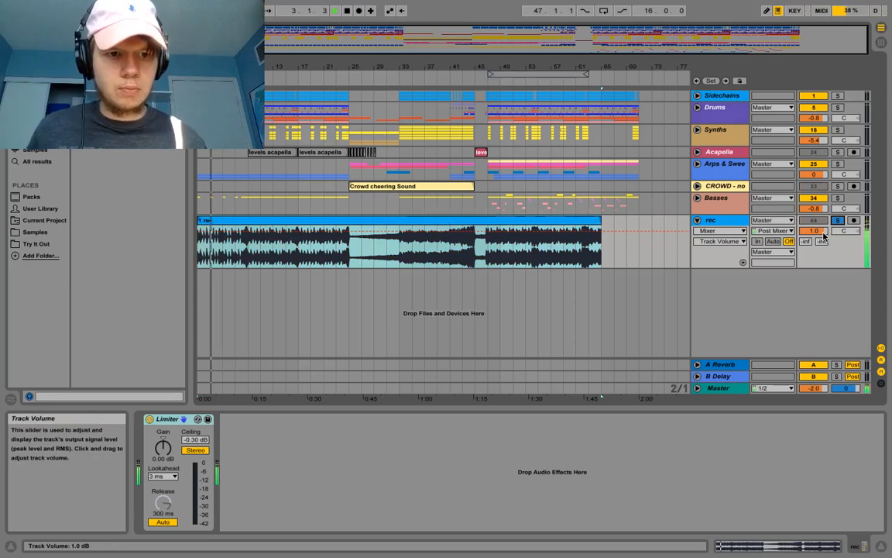
{"action": "key", "text": "space"}
- Delete the tracks from Sidechains through Basses and play the remaining rec track soloed from the start
{"action": "left_click", "coordinate": [761, 191]}
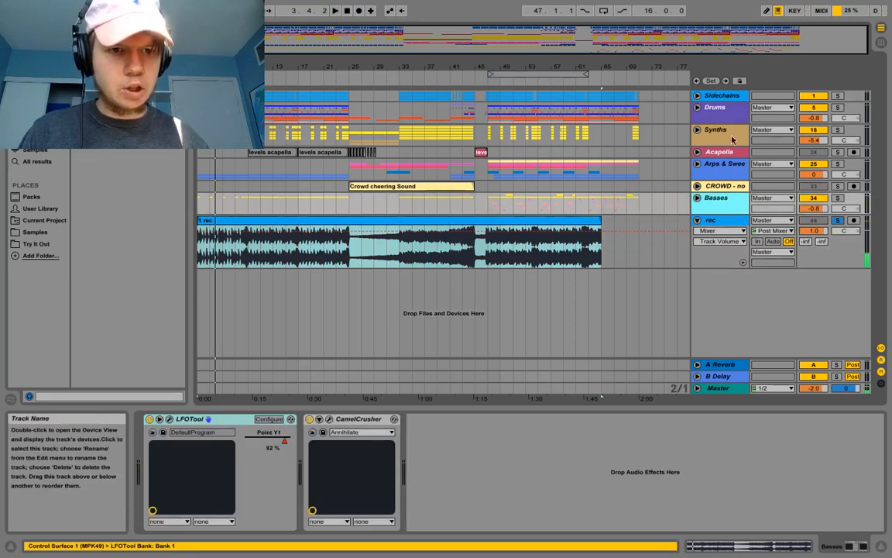
{"action": "left_click", "coordinate": [737, 99], "text": "shift"}
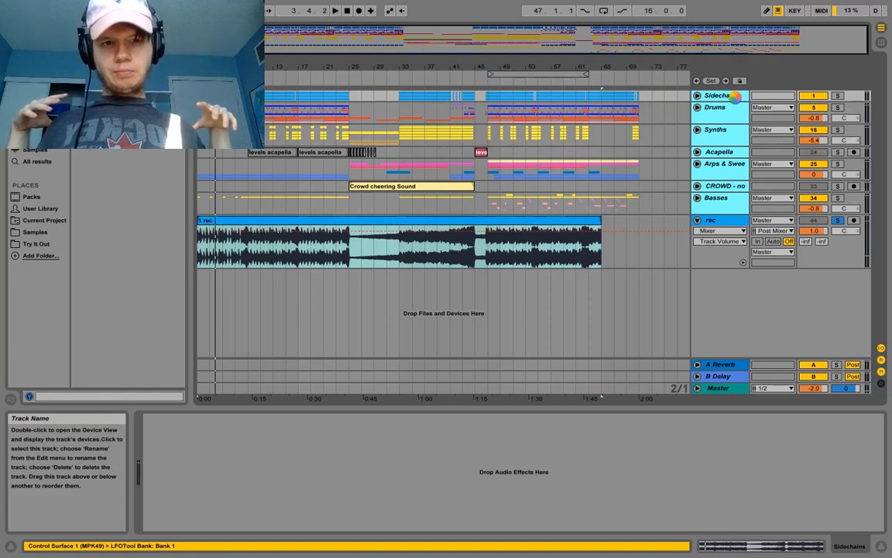
{"action": "left_click", "coordinate": [336, 10]}
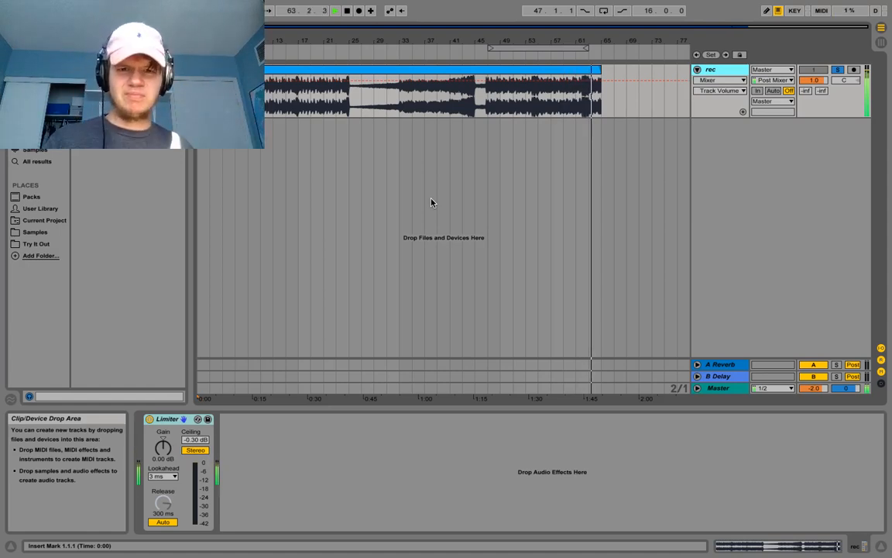
{"action": "key", "text": "space"}
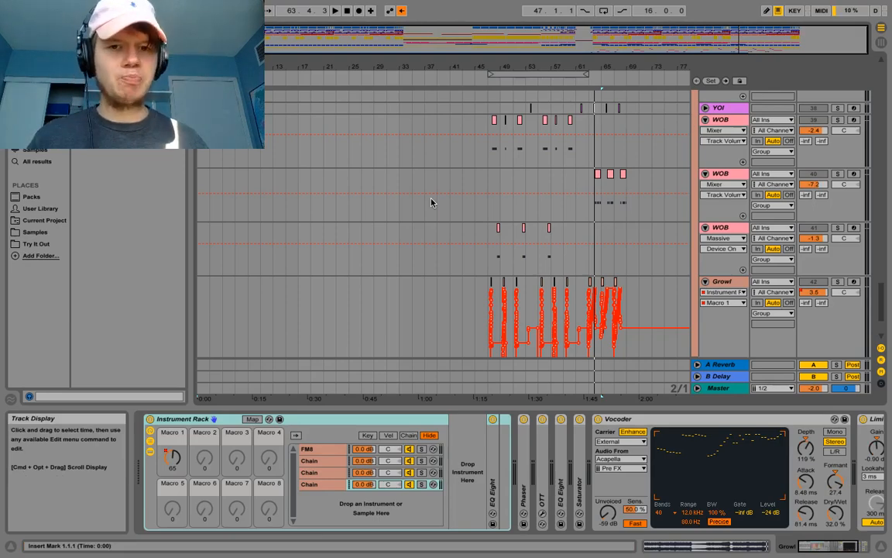
- Collapse the Drums, Synths, Acapella, Arps, CROWD and Basses tracks in the arrangement
{"action": "scroll", "coordinate": [464, 209], "scroll_direction": "up", "scroll_amount": 15}
{"action": "left_click", "coordinate": [640, 217]}
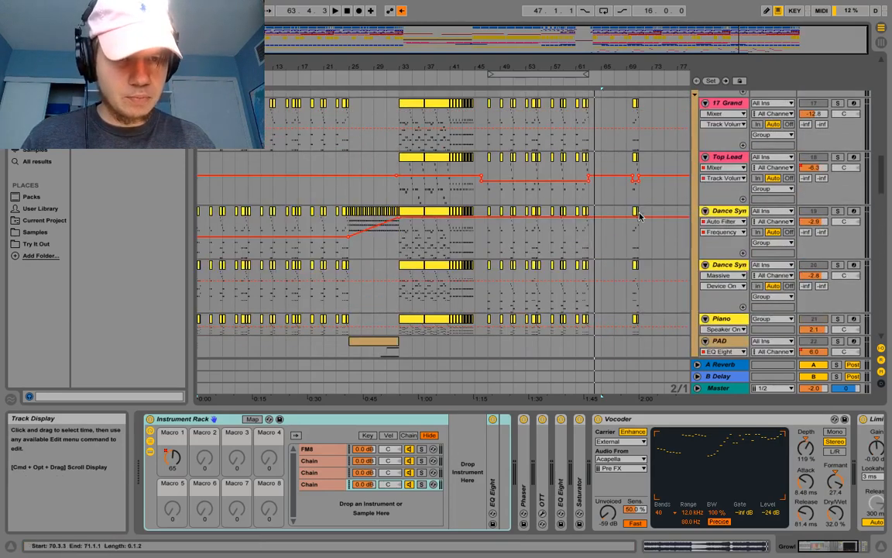
{"action": "scroll", "coordinate": [650, 225], "scroll_direction": "up", "scroll_amount": 15}
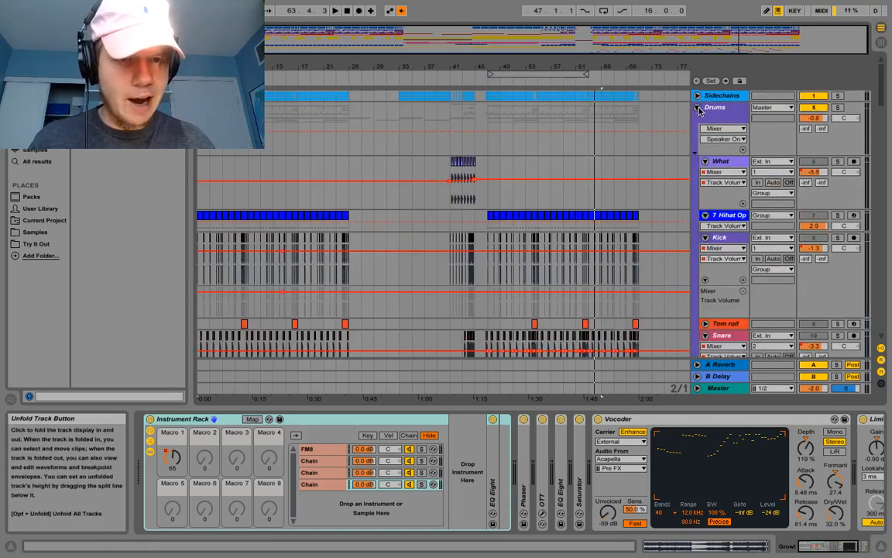
{"action": "left_click", "coordinate": [697, 107]}
{"action": "left_click", "coordinate": [697, 129]}
{"action": "left_click", "coordinate": [697, 152]}
{"action": "left_click", "coordinate": [697, 164]}
{"action": "left_click", "coordinate": [697, 186]}
{"action": "left_click", "coordinate": [697, 197]}
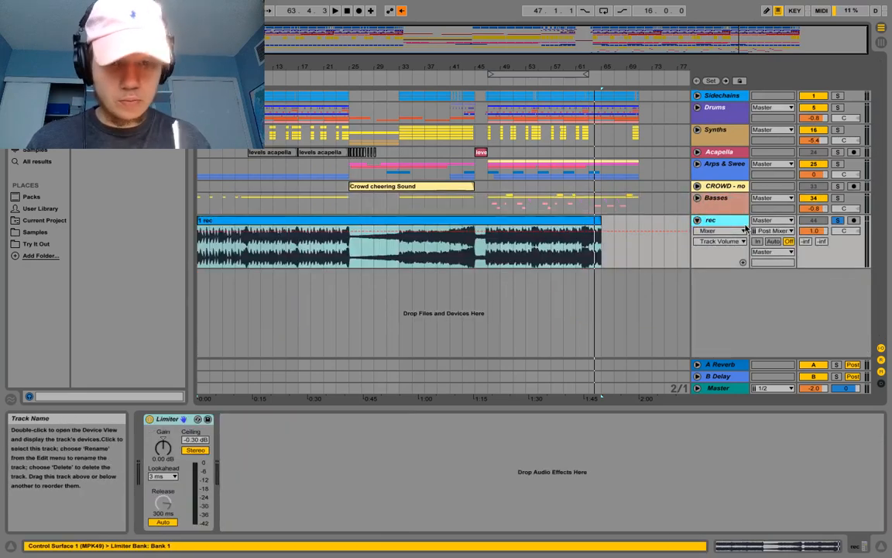
- Delete the rec track and undo the deletion
{"action": "key", "text": "Delete"}
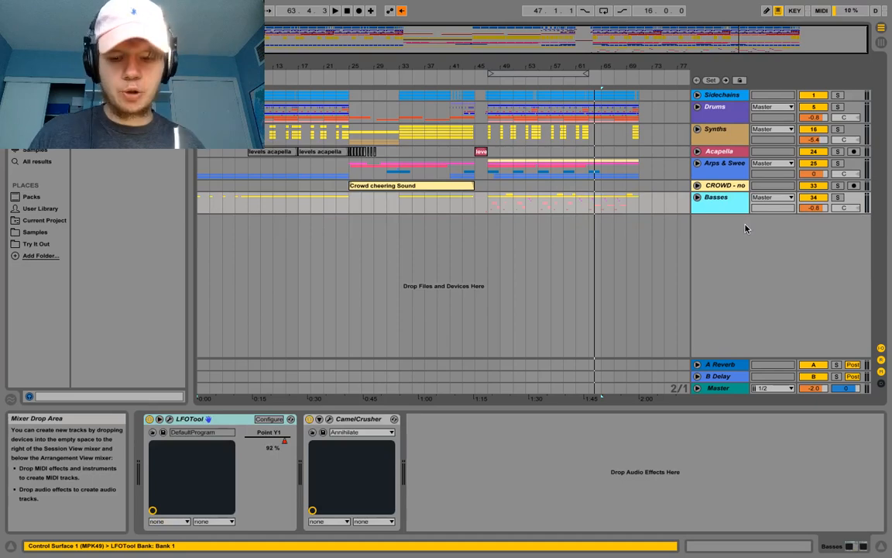
{"action": "key", "text": "ctrl+z"}
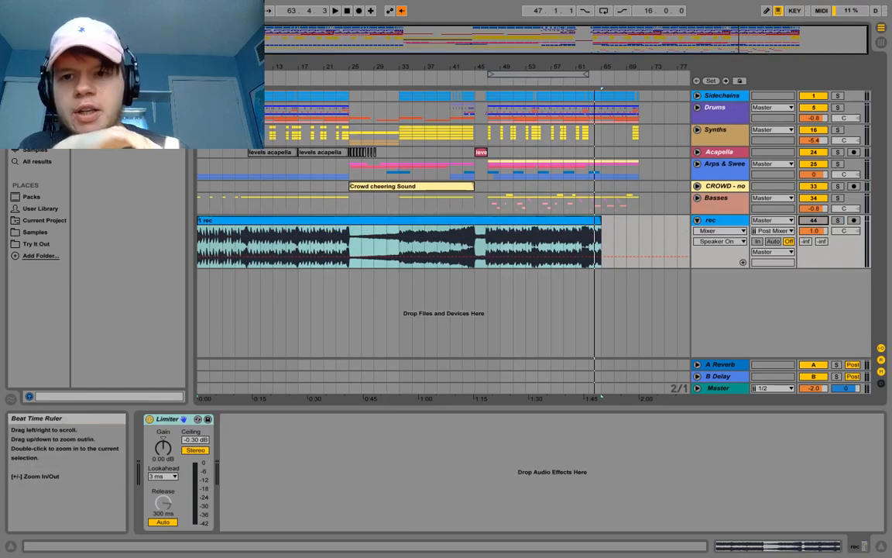
- Unfold the Drums group and play it soloed from bar 47
{"action": "left_click_drag", "start_coordinate": [601, 396], "coordinate": [597, 422]}
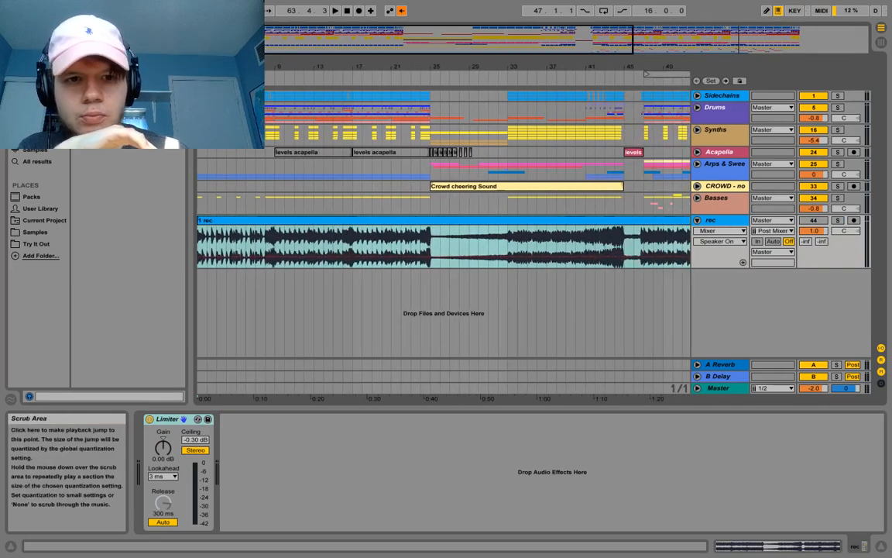
{"action": "left_click", "coordinate": [697, 107]}
{"action": "left_click_drag", "start_coordinate": [200, 66], "coordinate": [200, 101]}
{"action": "left_click_drag", "start_coordinate": [496, 67], "coordinate": [291, 52]}
{"action": "left_click_drag", "start_coordinate": [681, 66], "coordinate": [201, 67]}
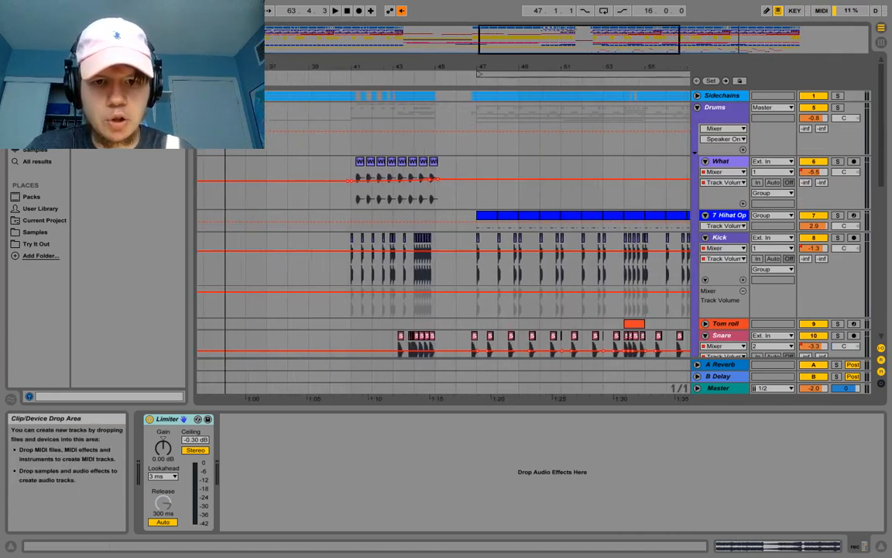
{"action": "scroll", "coordinate": [349, 290], "scroll_direction": "right", "scroll_amount": 5}
{"action": "left_click", "coordinate": [325, 239]}
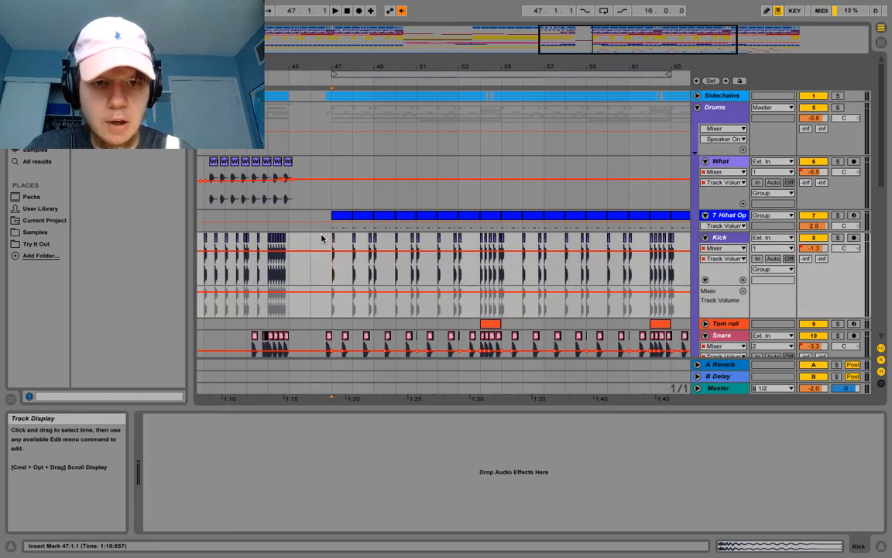
{"action": "left_click", "coordinate": [837, 107]}
{"action": "key", "text": "space"}
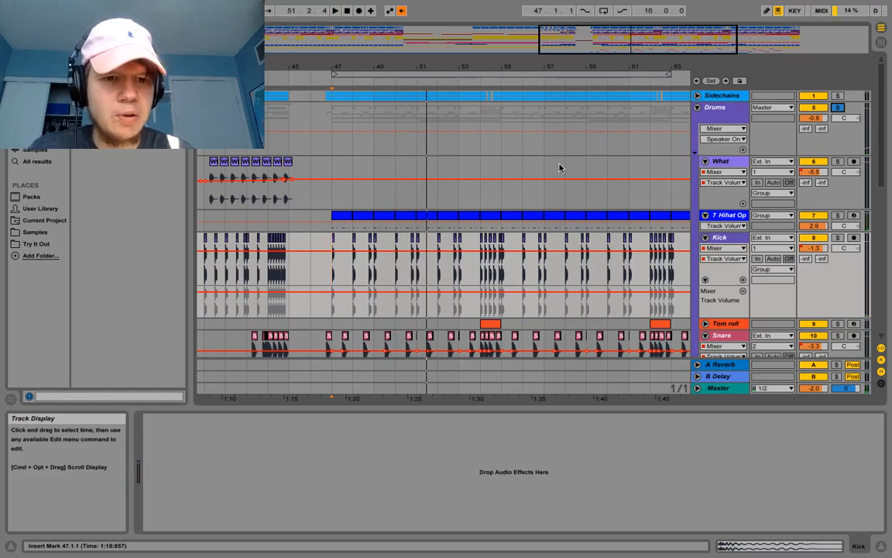
- Show the device chain of the open hi-hat track and play the track soloed from bar 47
{"action": "scroll", "coordinate": [560, 167], "scroll_direction": "down", "scroll_amount": 2}
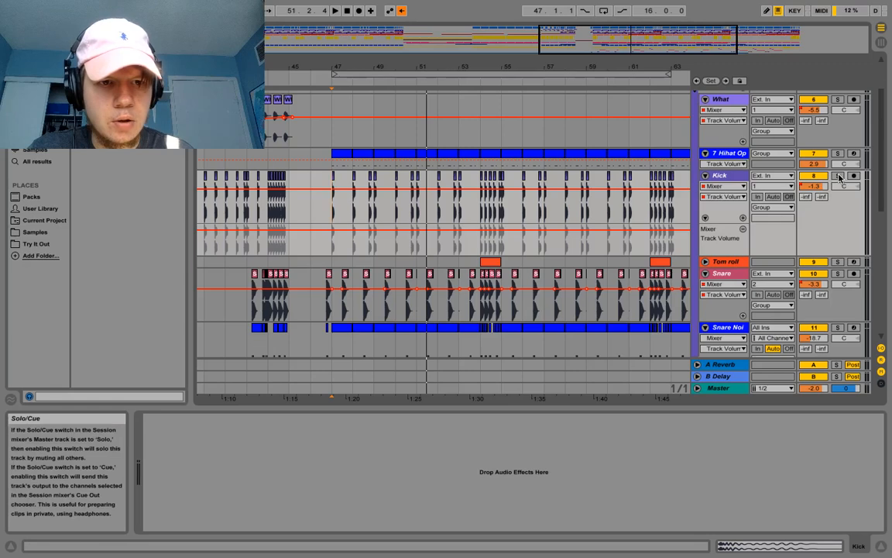
{"action": "left_click", "coordinate": [724, 153]}
{"action": "left_click", "coordinate": [706, 153]}
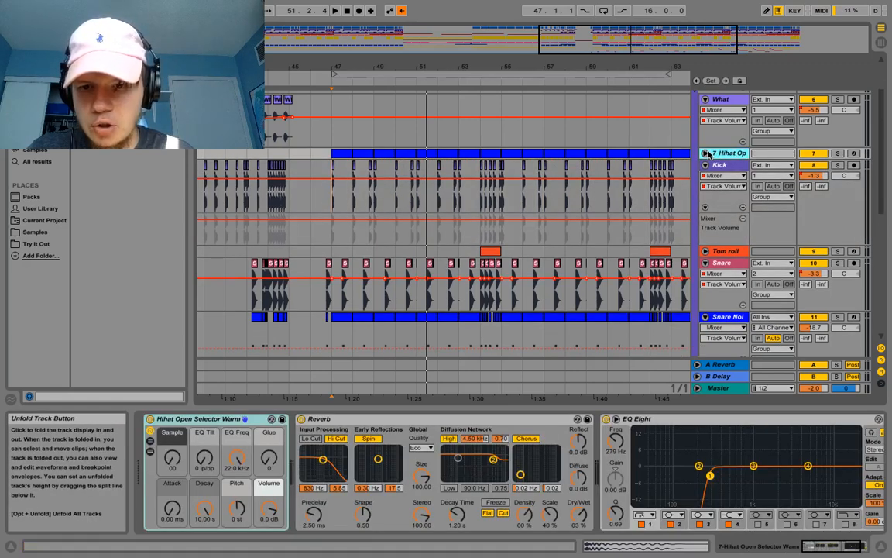
{"action": "left_click", "coordinate": [705, 153]}
{"action": "left_click", "coordinate": [838, 153]}
{"action": "key", "text": "space"}
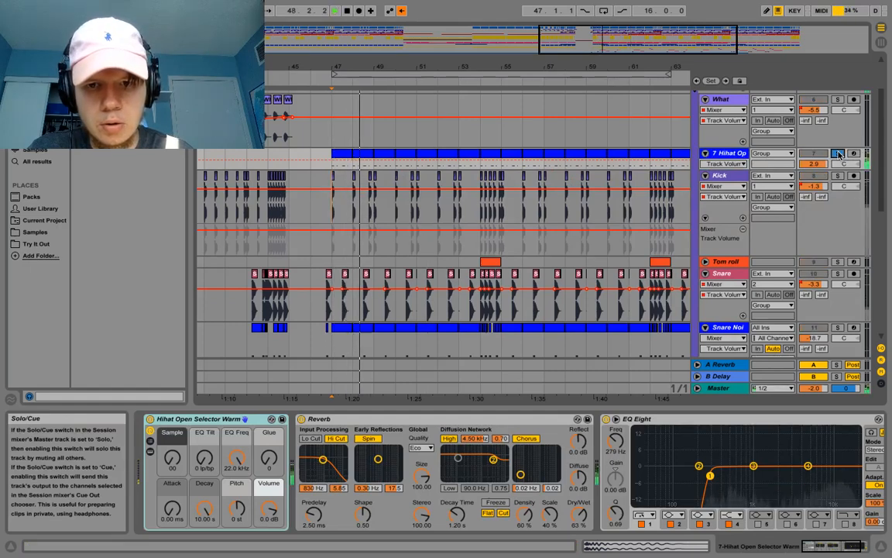
{"action": "key", "text": "space"}
- Unfold the Sidechains group to inspect its Synth, ARP and Bass sidechain tracks, and fold it again
{"action": "scroll", "coordinate": [477, 240], "scroll_direction": "up", "scroll_amount": 2}
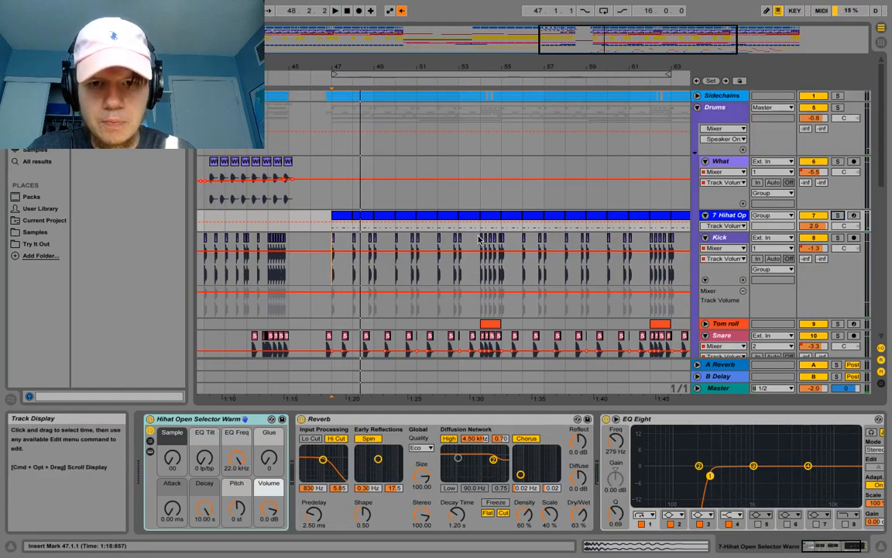
{"action": "left_click", "coordinate": [696, 95]}
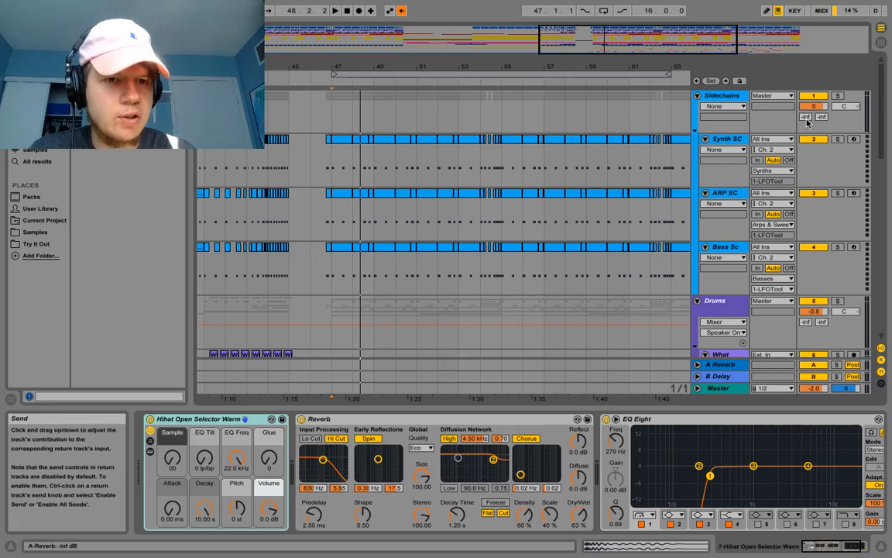
{"action": "left_click", "coordinate": [696, 95]}
- Highlight the Kick clips from bar 47 to 62 and inspect the first kick's sample waveform
{"action": "scroll", "coordinate": [553, 257], "scroll_direction": "down", "scroll_amount": 1}
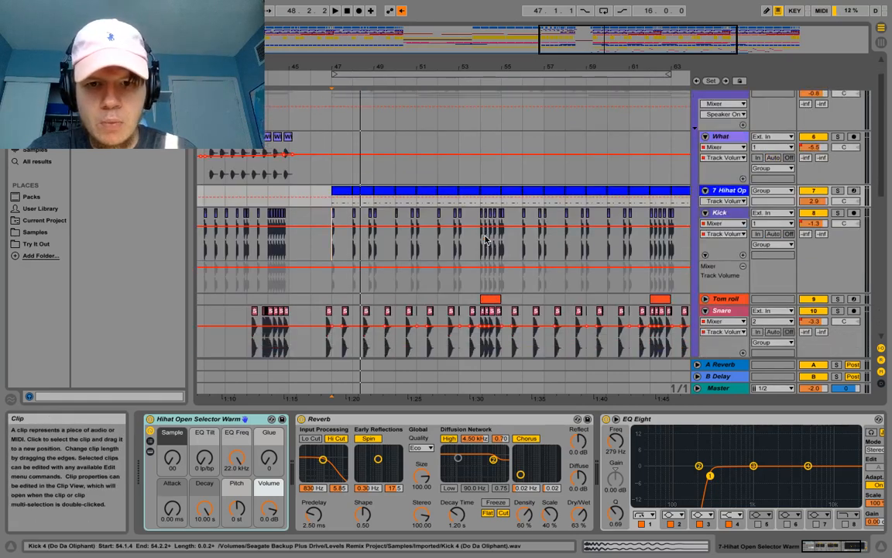
{"action": "left_click_drag", "start_coordinate": [333, 248], "coordinate": [655, 256]}
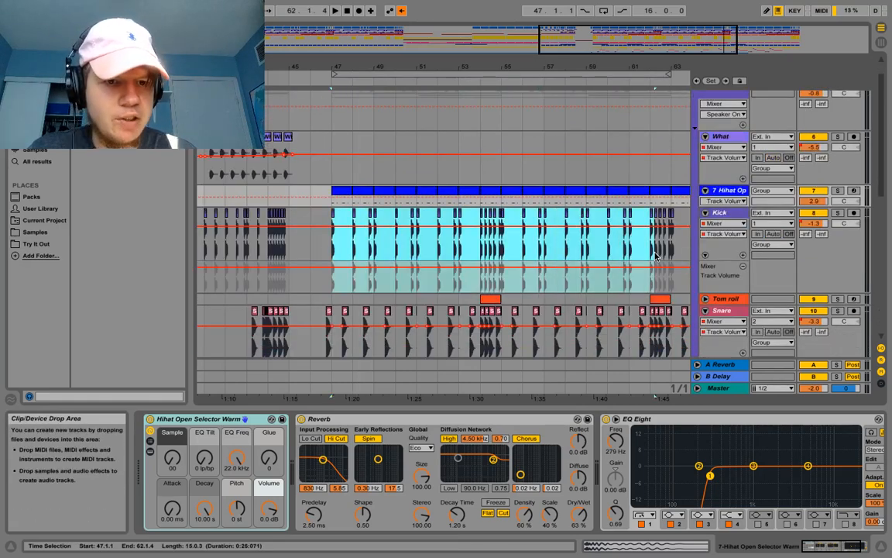
{"action": "left_click", "coordinate": [731, 214]}
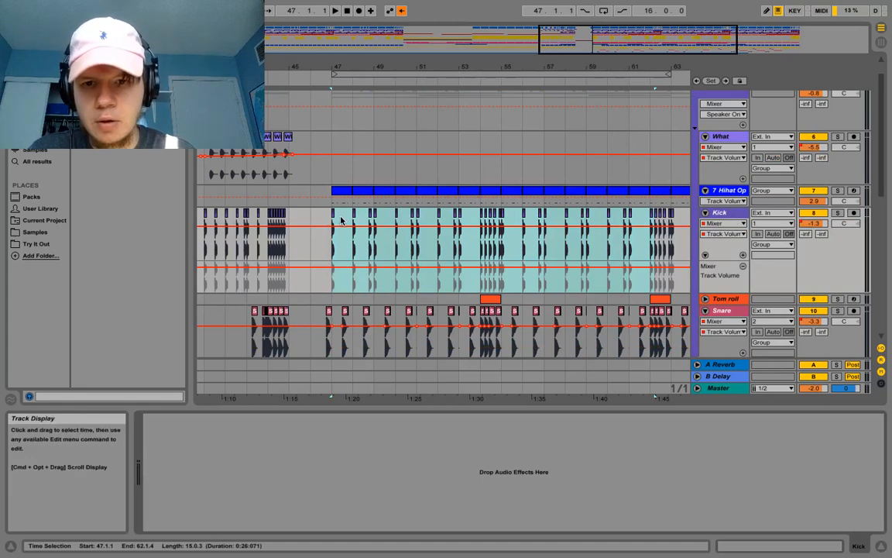
{"action": "double_click", "coordinate": [308, 198]}
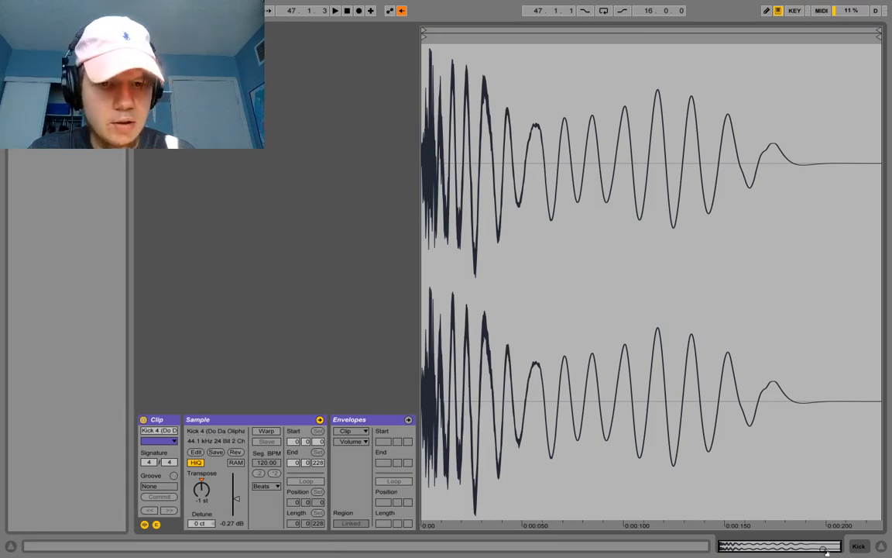
{"action": "left_click", "coordinate": [858, 547]}
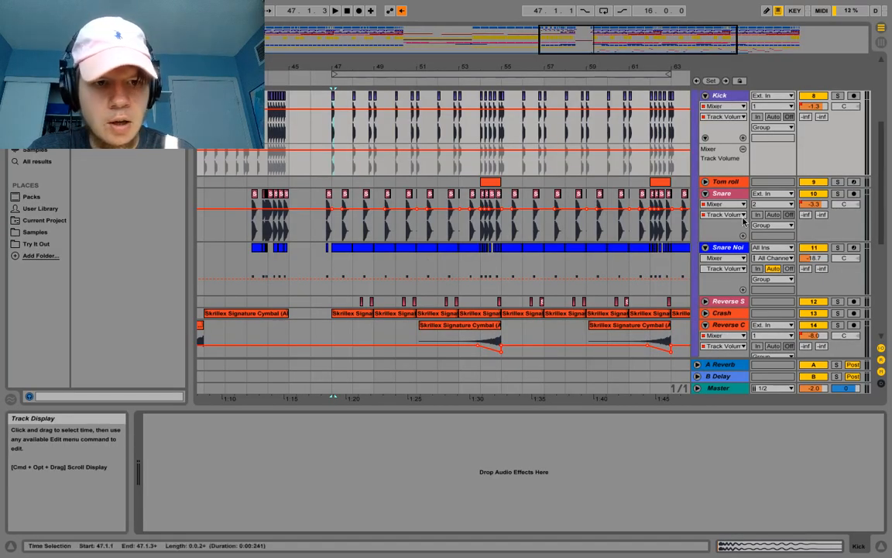
- Unfold the Tom roll track, play its roll at bar 54 soloed, and turn its solo off
{"action": "left_click", "coordinate": [704, 181]}
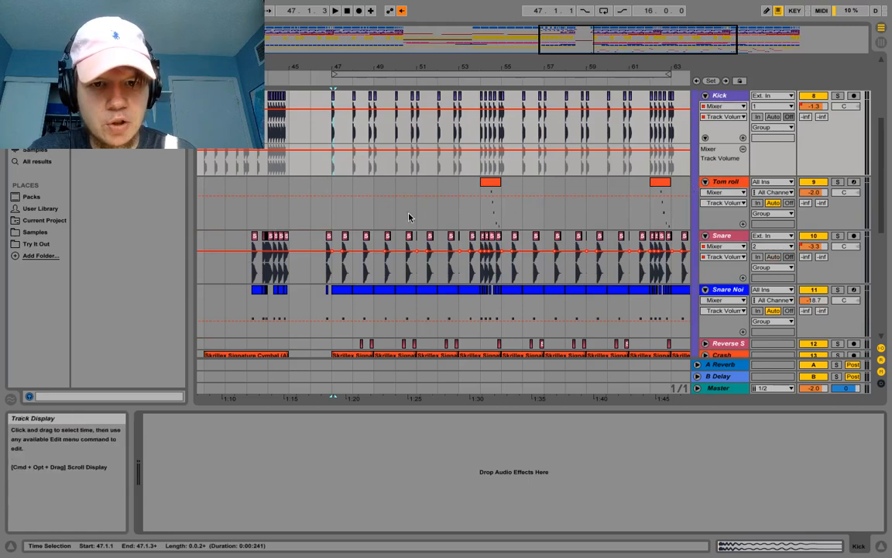
{"action": "left_click", "coordinate": [838, 182]}
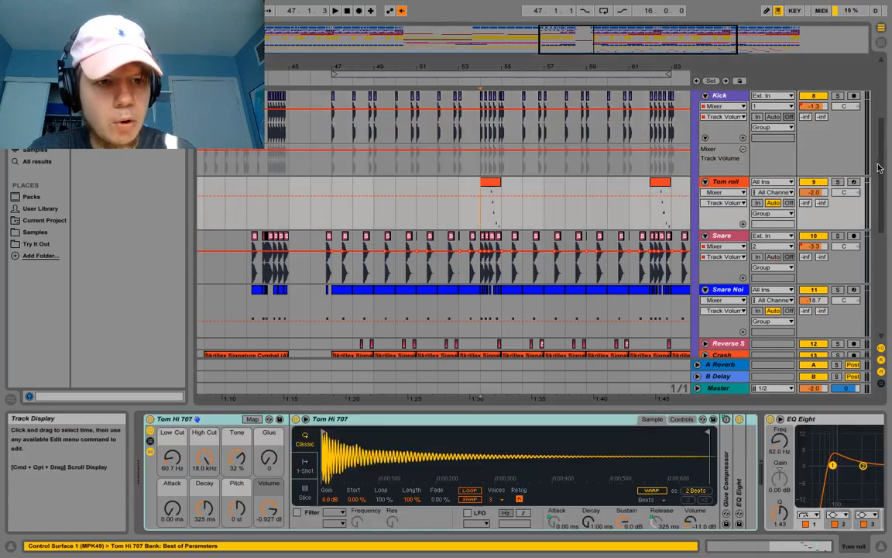
{"action": "key", "text": "space"}
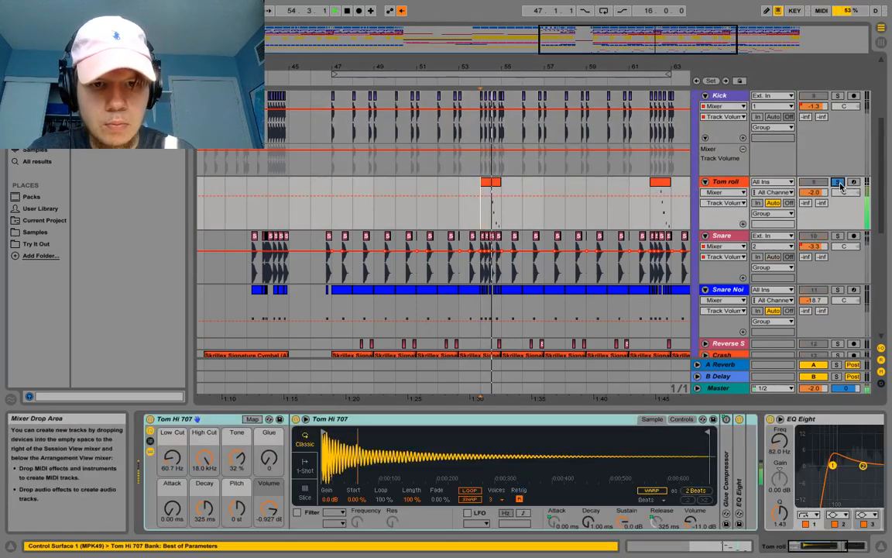
{"action": "left_click", "coordinate": [839, 183]}
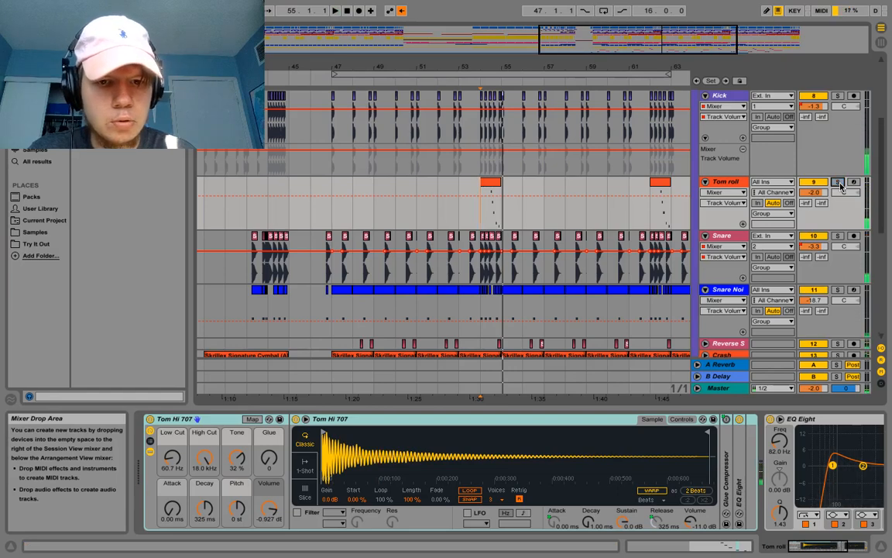
- Show the Snare Noise track's Operator device, play the track soloed from bar 47, and turn its solo off
{"action": "scroll", "coordinate": [432, 234], "scroll_direction": "down", "scroll_amount": 3}
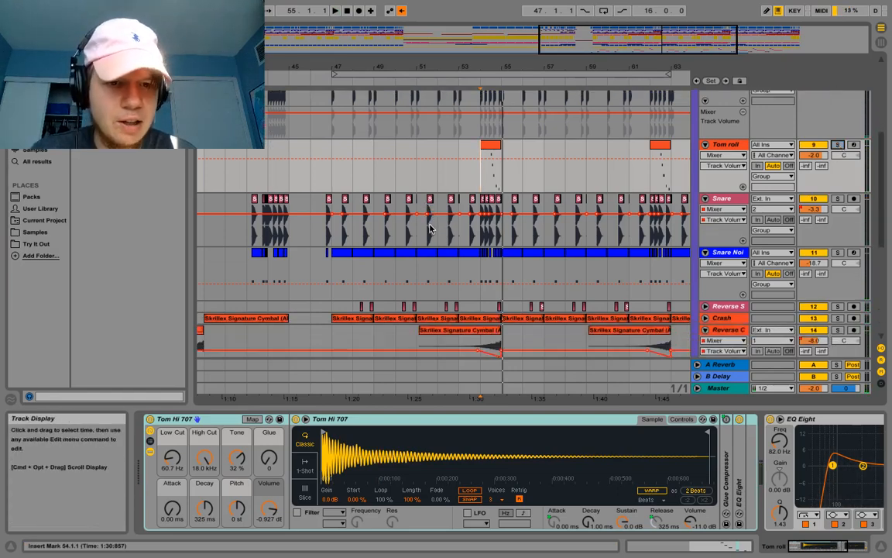
{"action": "left_click", "coordinate": [330, 248]}
{"action": "key", "text": "space"}
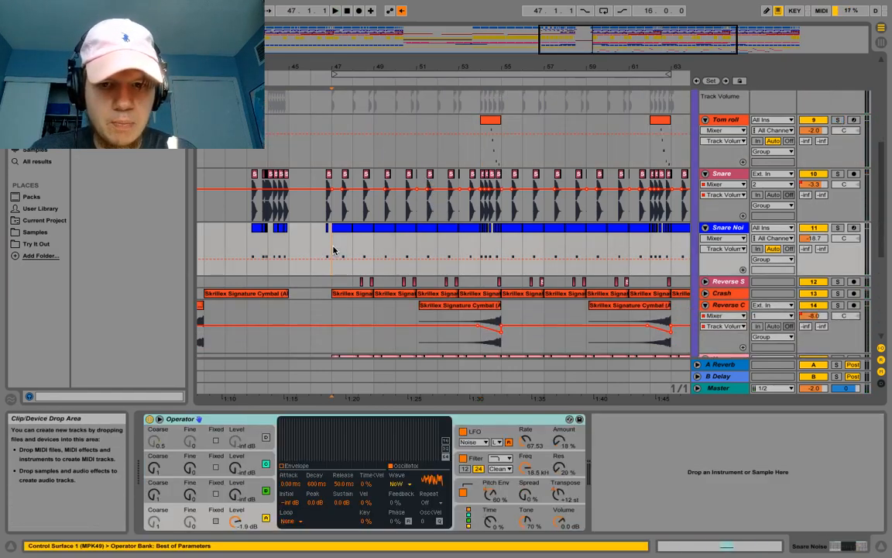
{"action": "left_click", "coordinate": [836, 230]}
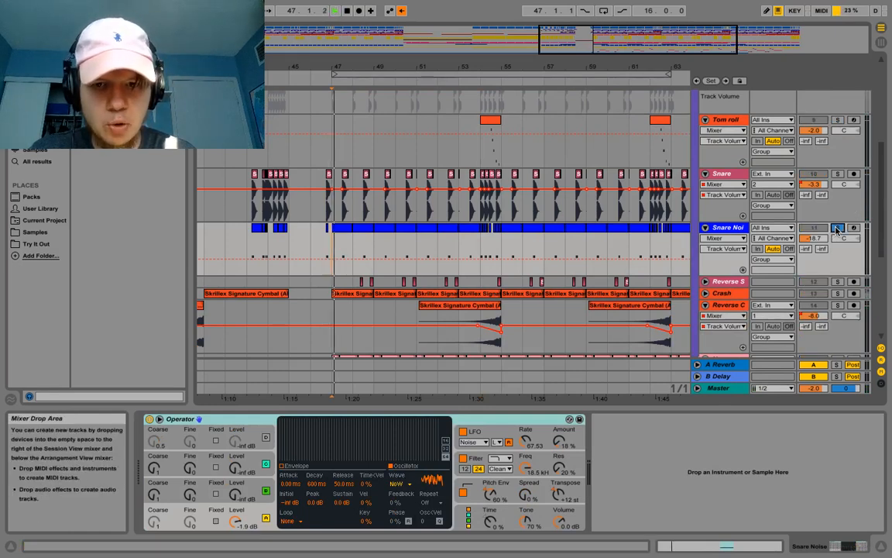
{"action": "left_click", "coordinate": [836, 229]}
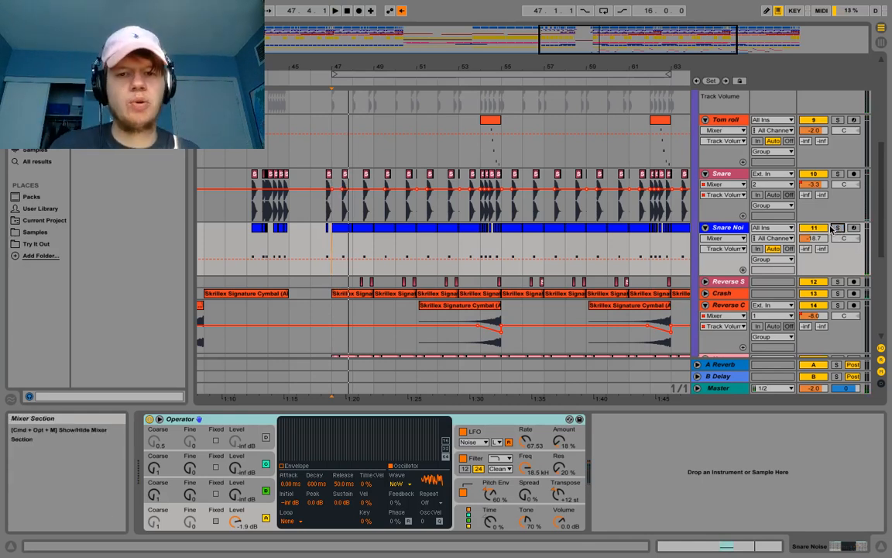
- Unfold the Reverse Snare track, play it soloed from bar 47, and turn its solo off
{"action": "left_click", "coordinate": [717, 282]}
{"action": "left_click", "coordinate": [705, 282]}
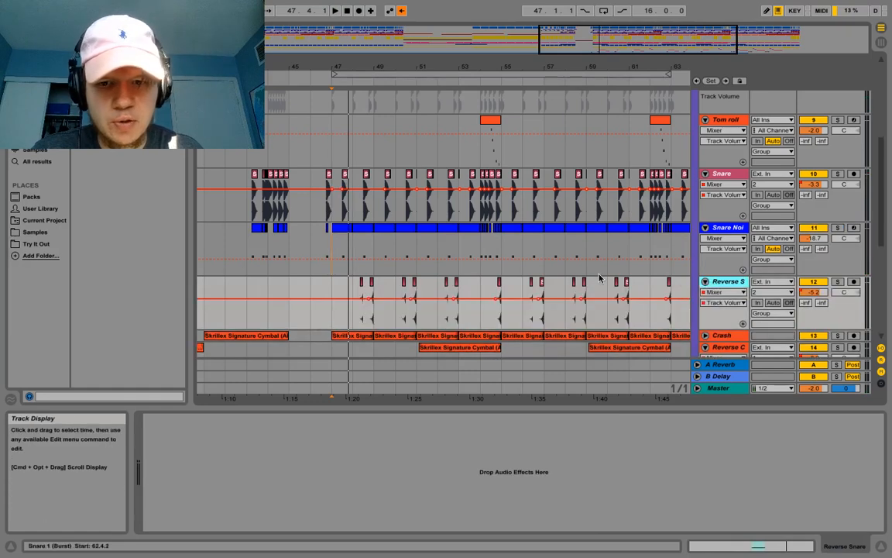
{"action": "left_click", "coordinate": [837, 282]}
{"action": "key", "text": "space"}
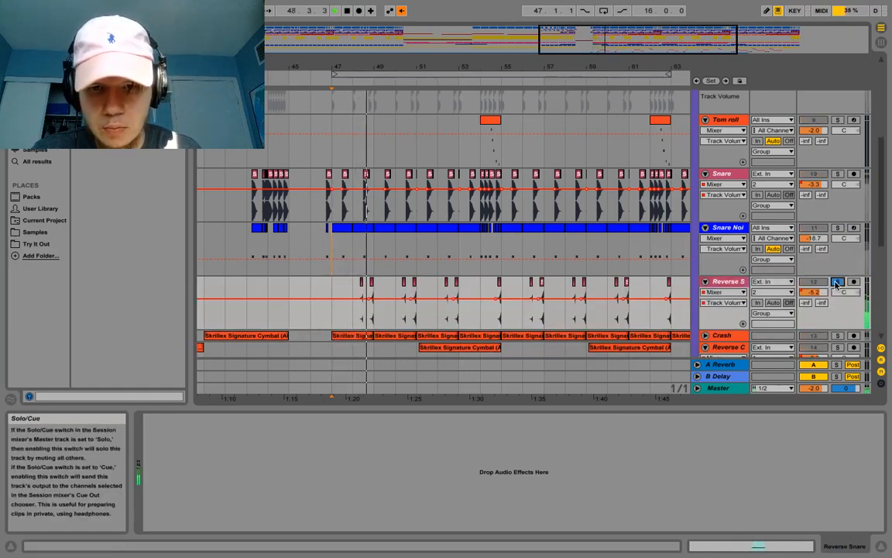
{"action": "left_click", "coordinate": [837, 282]}
- Unfold the Crash track, play it soloed from bar 47, and turn its solo off
{"action": "scroll", "coordinate": [472, 247], "scroll_direction": "down", "scroll_amount": 3}
{"action": "left_click", "coordinate": [706, 275]}
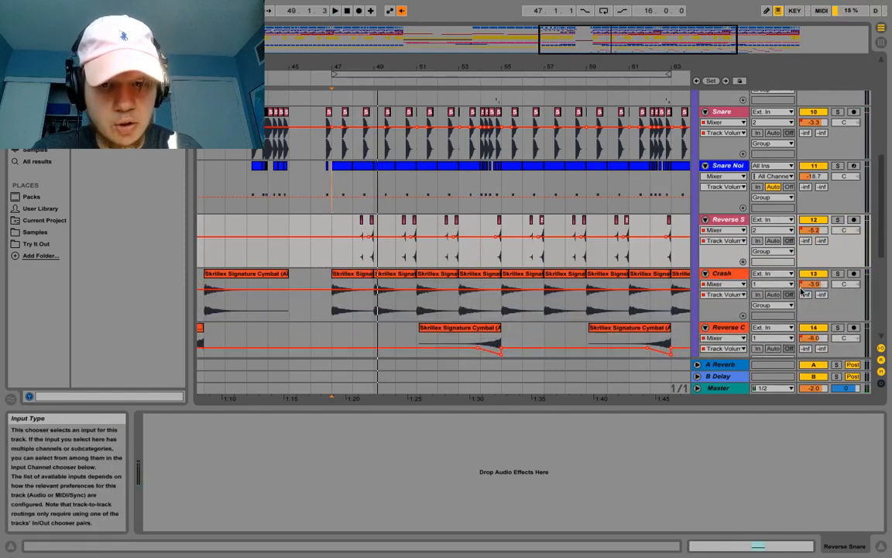
{"action": "key", "text": "space"}
{"action": "left_click", "coordinate": [724, 275]}
{"action": "key", "text": "space"}
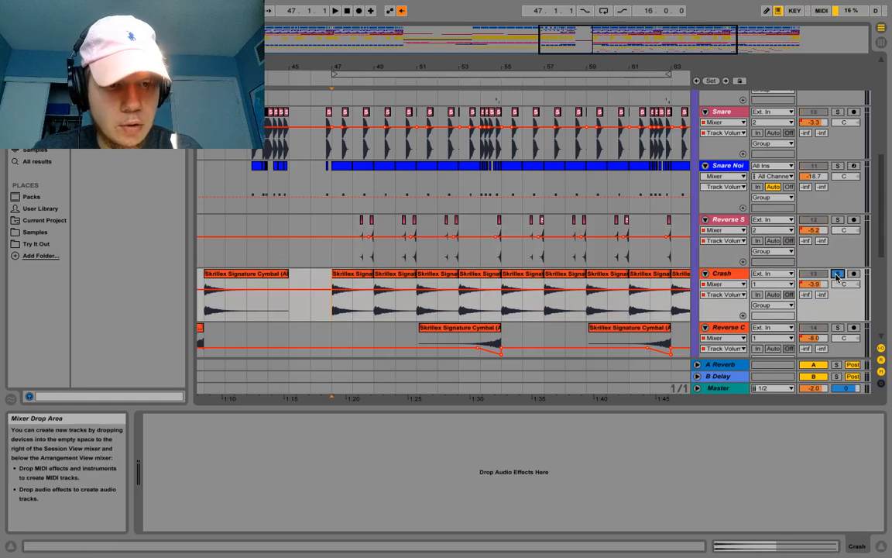
{"action": "left_click", "coordinate": [837, 274]}
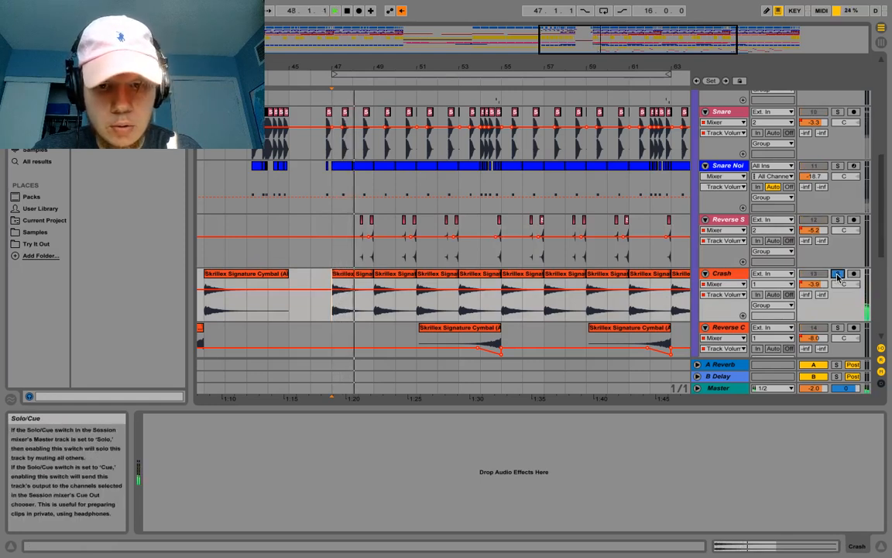
{"action": "key", "text": "space"}
- Select the Hats track inside the Drums group to show its EQ Eight device
{"action": "scroll", "coordinate": [792, 303], "scroll_direction": "down", "scroll_amount": 1}
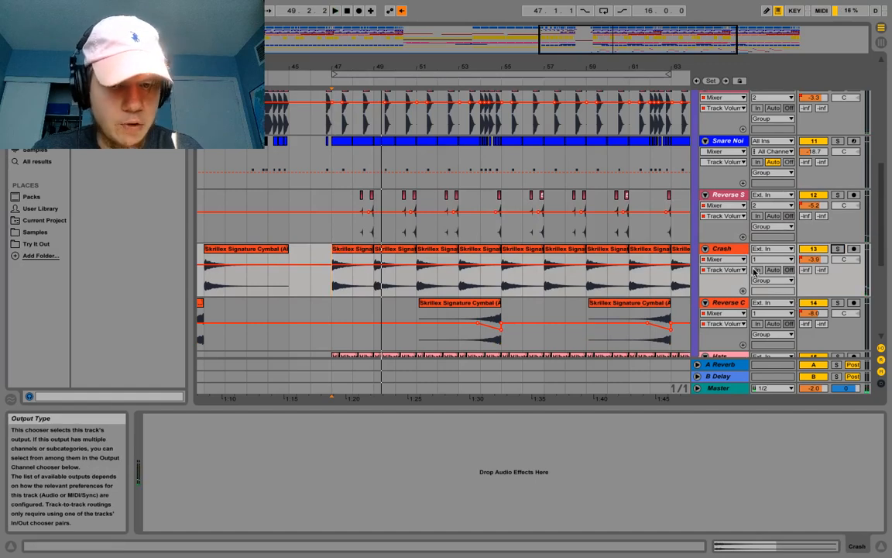
{"action": "scroll", "coordinate": [696, 310], "scroll_direction": "up", "scroll_amount": 1}
{"action": "scroll", "coordinate": [589, 316], "scroll_direction": "down", "scroll_amount": 2}
{"action": "scroll", "coordinate": [588, 316], "scroll_direction": "down", "scroll_amount": 3}
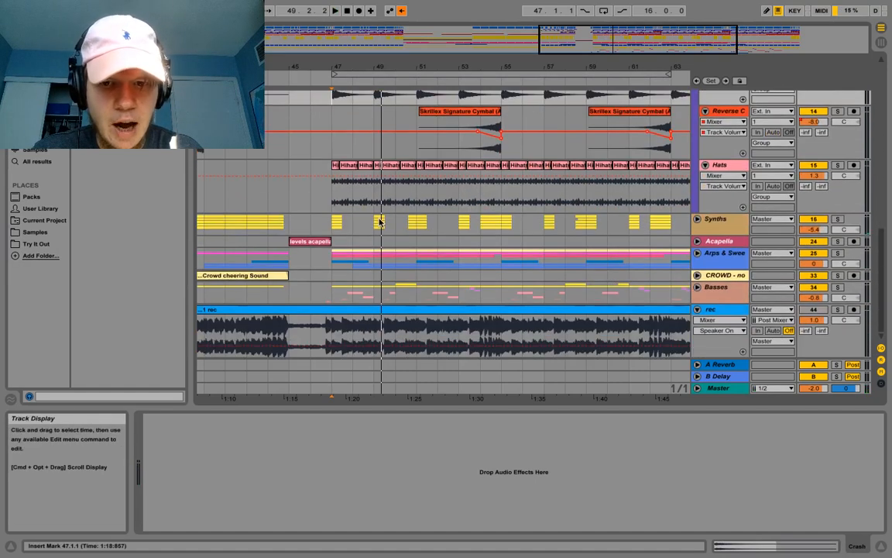
{"action": "left_click_drag", "start_coordinate": [320, 198], "coordinate": [578, 194]}
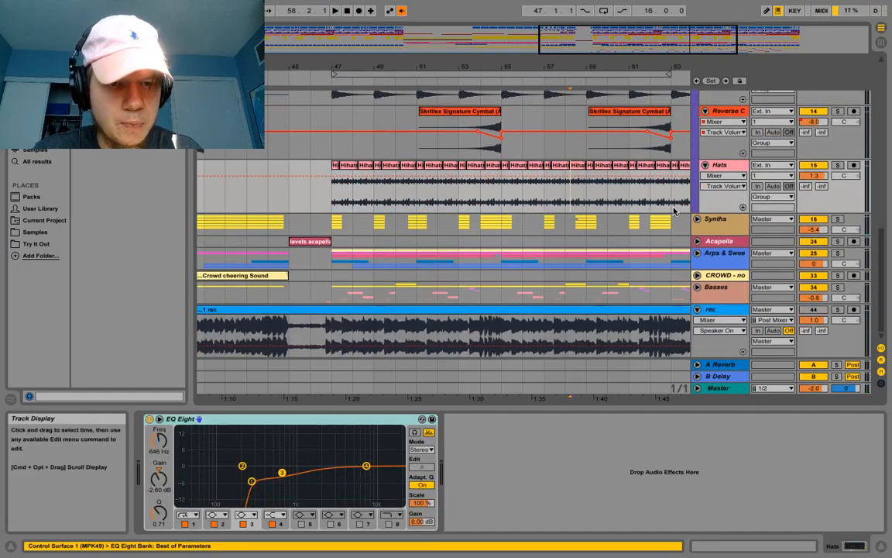
- Fold the Drums group
{"action": "scroll", "coordinate": [687, 202], "scroll_direction": "up", "scroll_amount": 5}
{"action": "scroll", "coordinate": [686, 201], "scroll_direction": "up", "scroll_amount": 4}
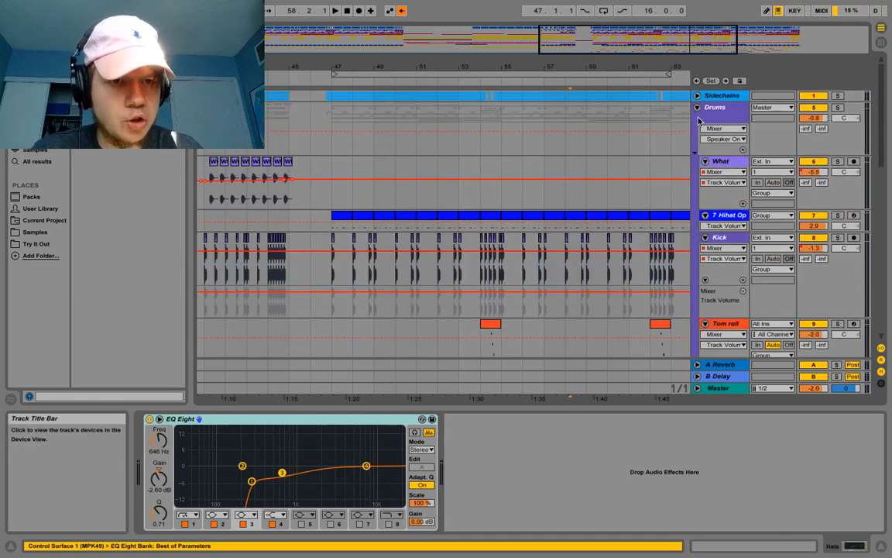
{"action": "left_click", "coordinate": [696, 108]}
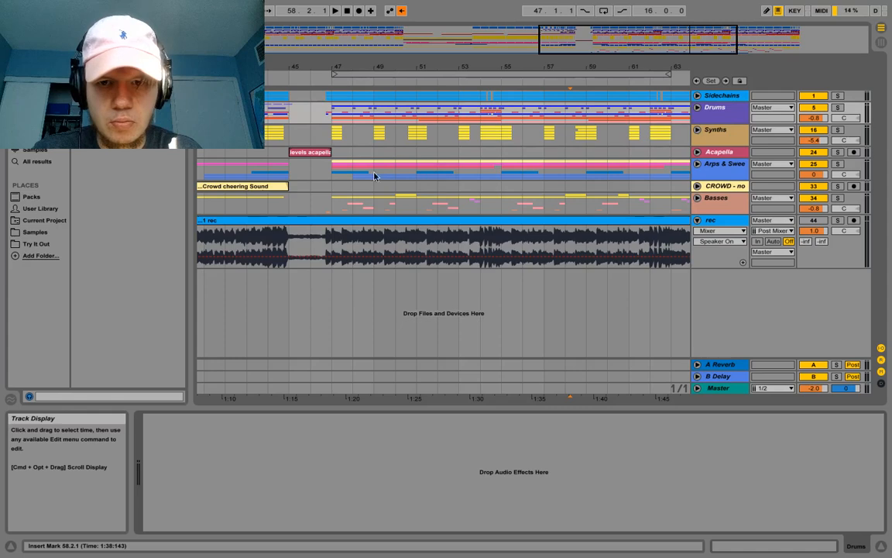
- Unfold the Synths group, set the playback start to bar 33, and briefly solo the group
{"action": "left_click_drag", "start_coordinate": [290, 67], "coordinate": [558, 60]}
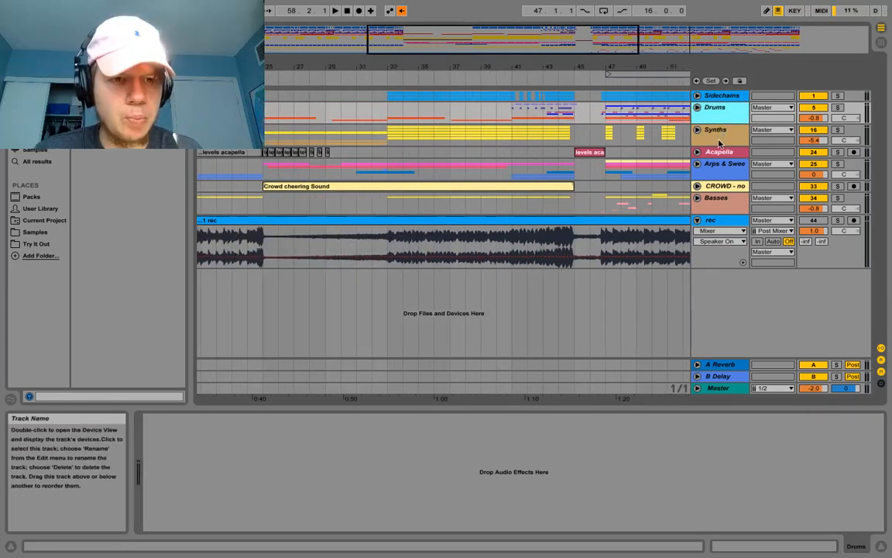
{"action": "left_click", "coordinate": [697, 130]}
{"action": "scroll", "coordinate": [445, 174], "scroll_direction": "down", "scroll_amount": 1}
{"action": "left_click", "coordinate": [385, 144]}
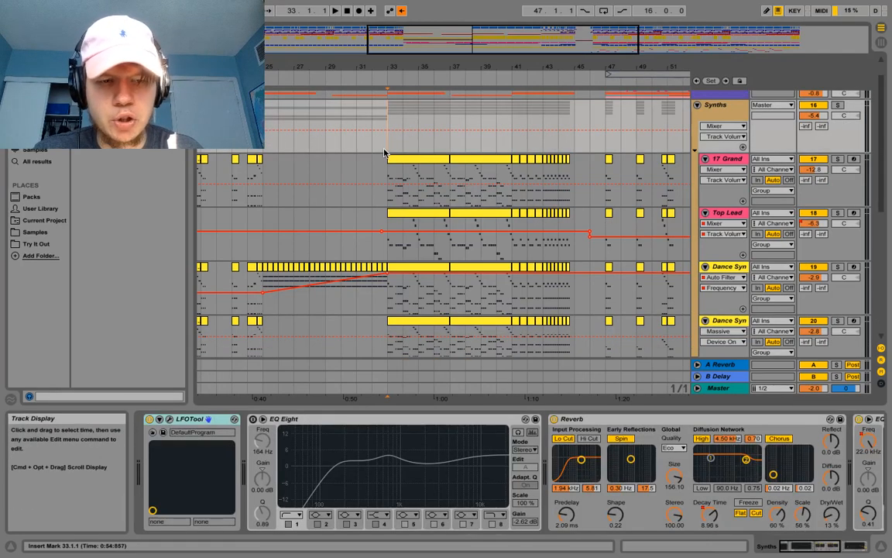
{"action": "left_click", "coordinate": [838, 106]}
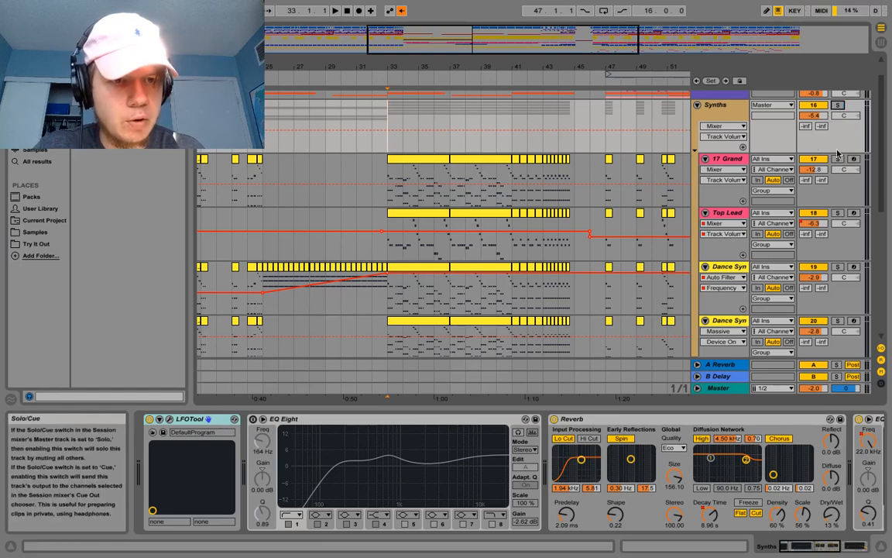
- Solo the 17 Grand Piano track and play it from bar 33
{"action": "left_click", "coordinate": [837, 159]}
{"action": "left_click", "coordinate": [380, 202]}
{"action": "key", "text": "space"}
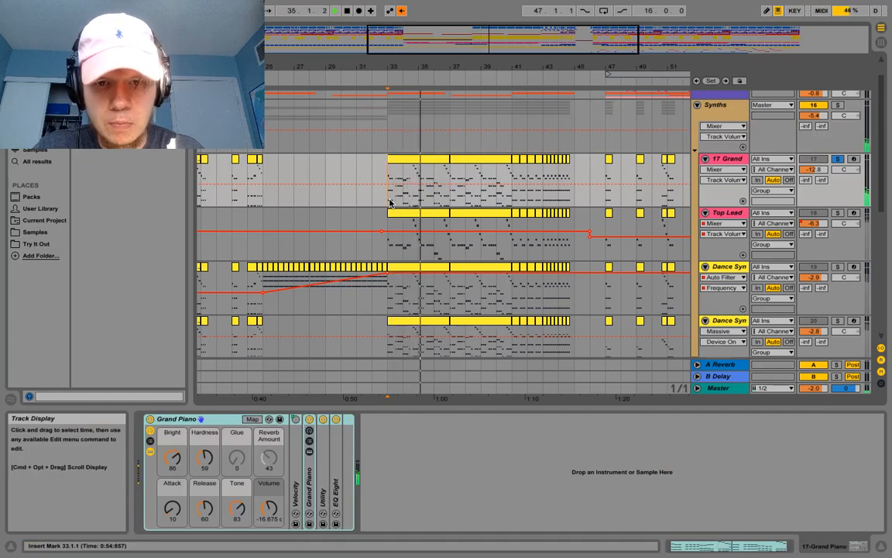
- Play the Top Lead track soloed from bar 33, and open and hide its Massive plug-in window
{"action": "left_click", "coordinate": [384, 255]}
{"action": "key", "text": "space"}
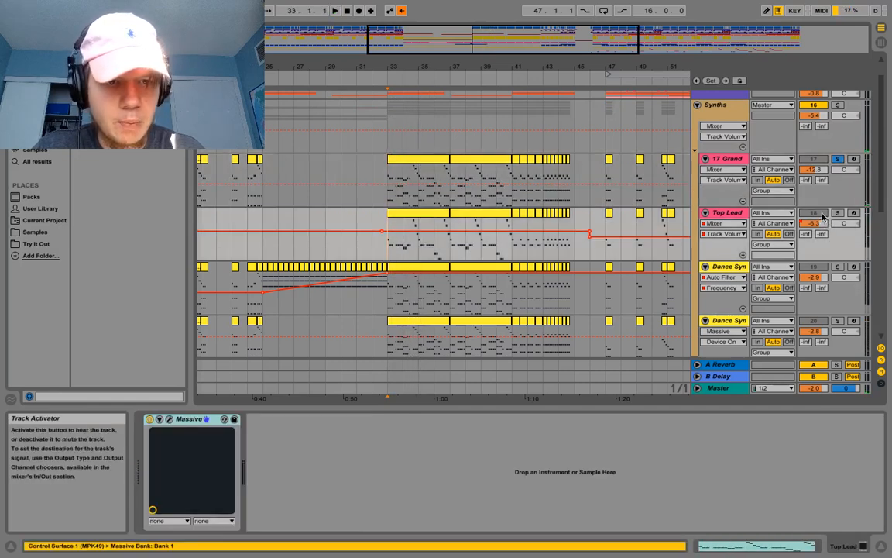
{"action": "key", "text": "space"}
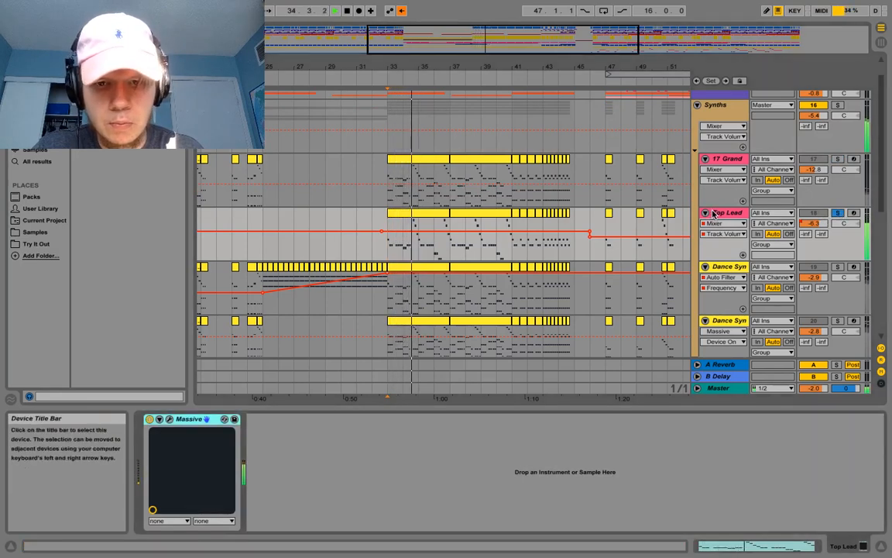
{"action": "key", "text": "space"}
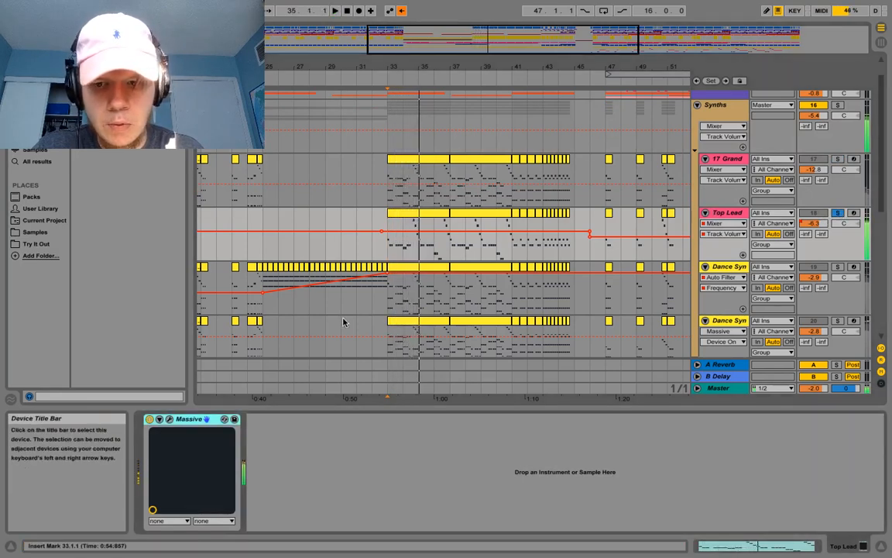
{"action": "left_click", "coordinate": [169, 419]}
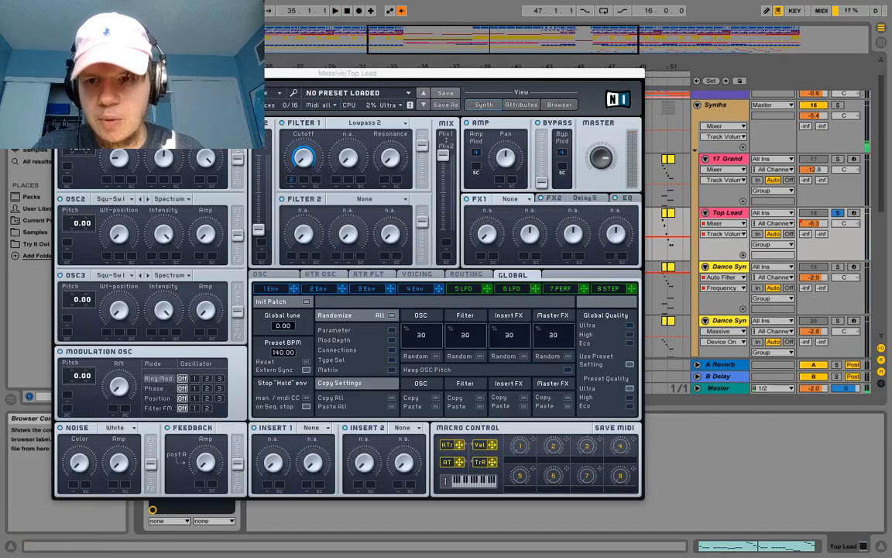
{"action": "key", "text": "super+alt+p"}
- Highlight the first Dance Synth track's clips from bar 33 to 44, and return the start point to bar 33
{"action": "scroll", "coordinate": [510, 273], "scroll_direction": "down", "scroll_amount": 3}
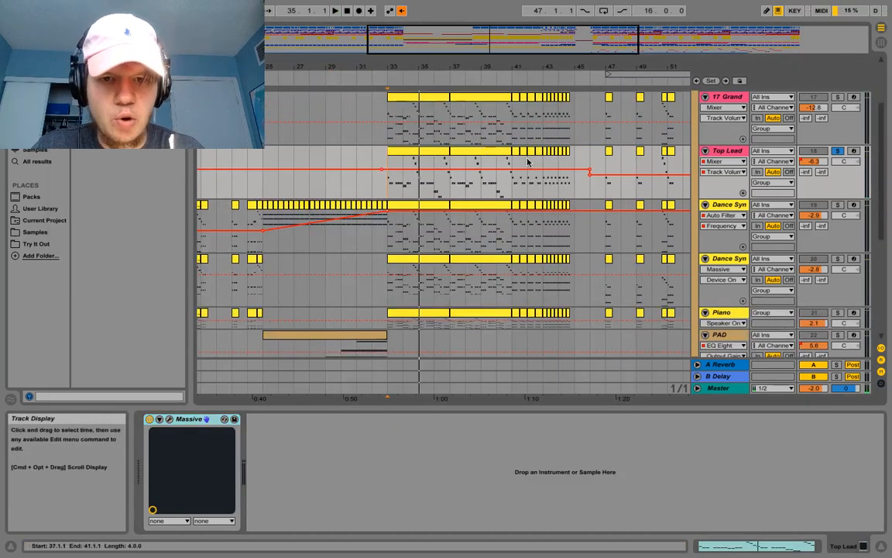
{"action": "left_click", "coordinate": [382, 242]}
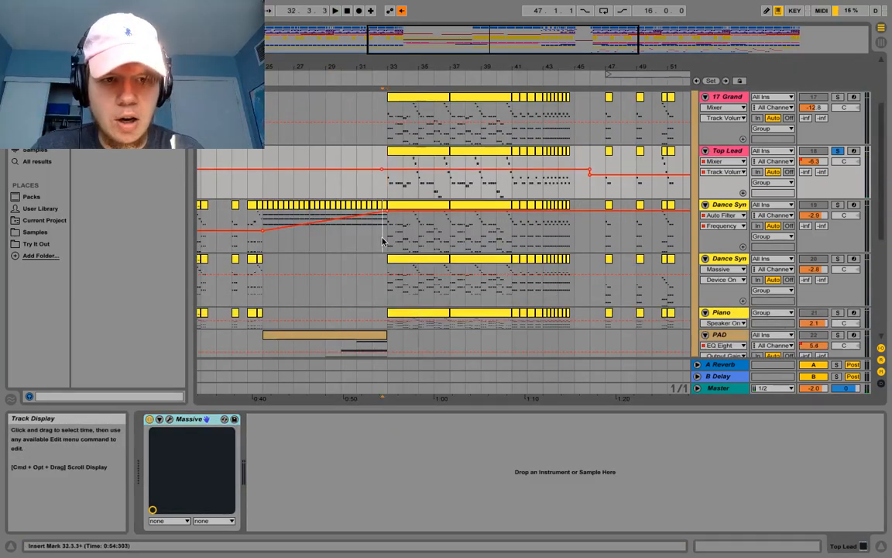
{"action": "scroll", "coordinate": [418, 273], "scroll_direction": "down", "scroll_amount": 1}
{"action": "left_click_drag", "start_coordinate": [386, 232], "coordinate": [570, 229]}
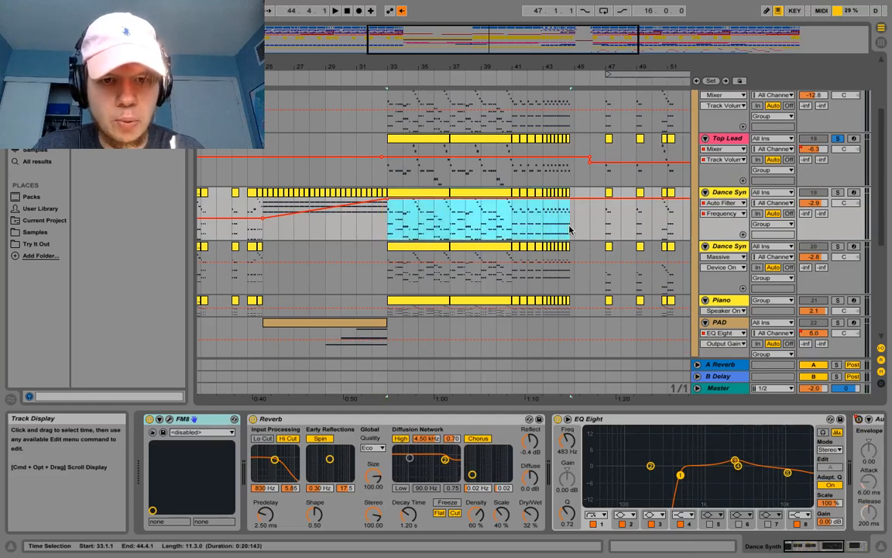
{"action": "left_click", "coordinate": [386, 239]}
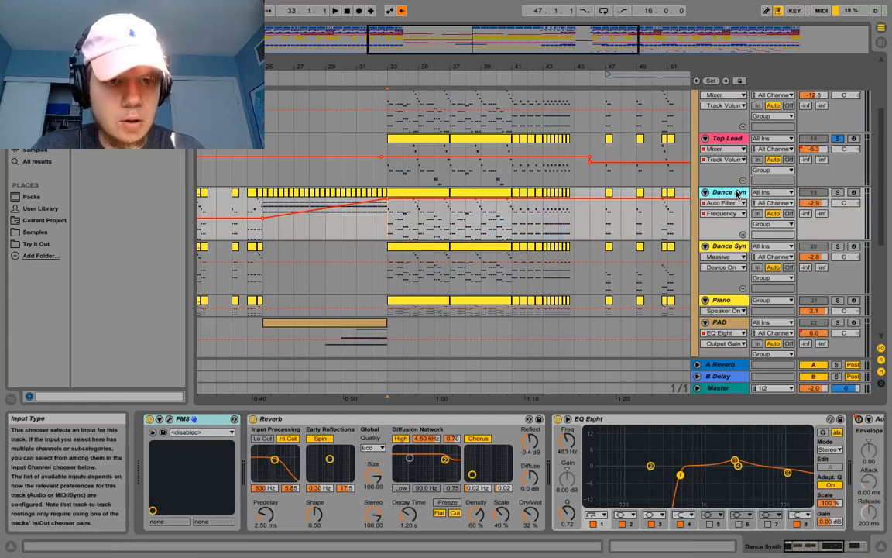
- Play the first Dance Synth track soloed from bar 33, turn its solo off, and open and hide its FM8 window
{"action": "left_click", "coordinate": [837, 192]}
{"action": "key", "text": "space"}
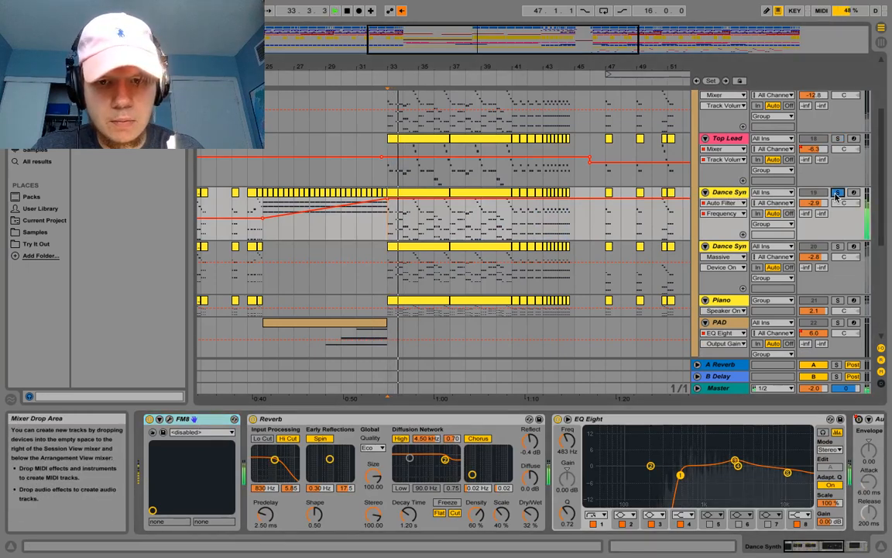
{"action": "left_click", "coordinate": [837, 192]}
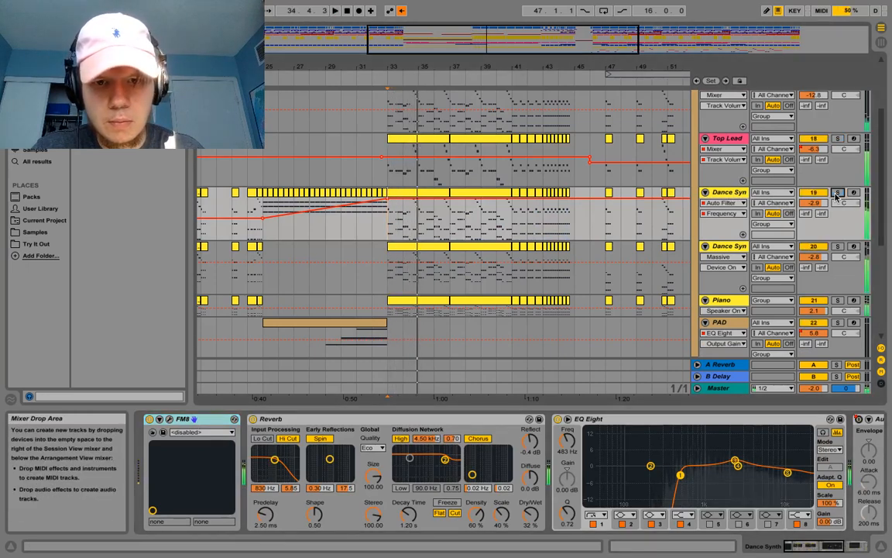
{"action": "left_click", "coordinate": [169, 419]}
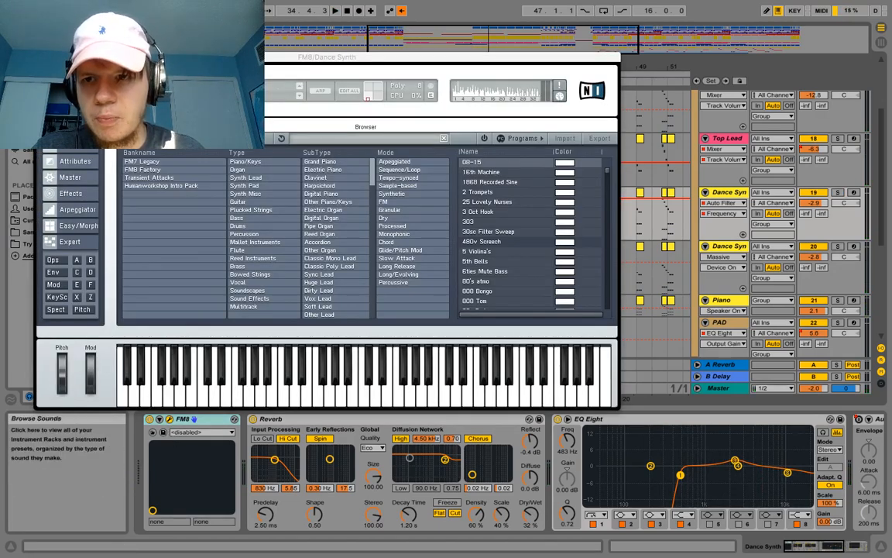
{"action": "key", "text": "super+alt+p"}
- Show the second Dance Synth track's Massive and Reverb devices, play it soloed from bar 33, and turn its solo off
{"action": "scroll", "coordinate": [410, 293], "scroll_direction": "down", "scroll_amount": 2}
{"action": "left_click", "coordinate": [386, 258]}
{"action": "key", "text": "space"}
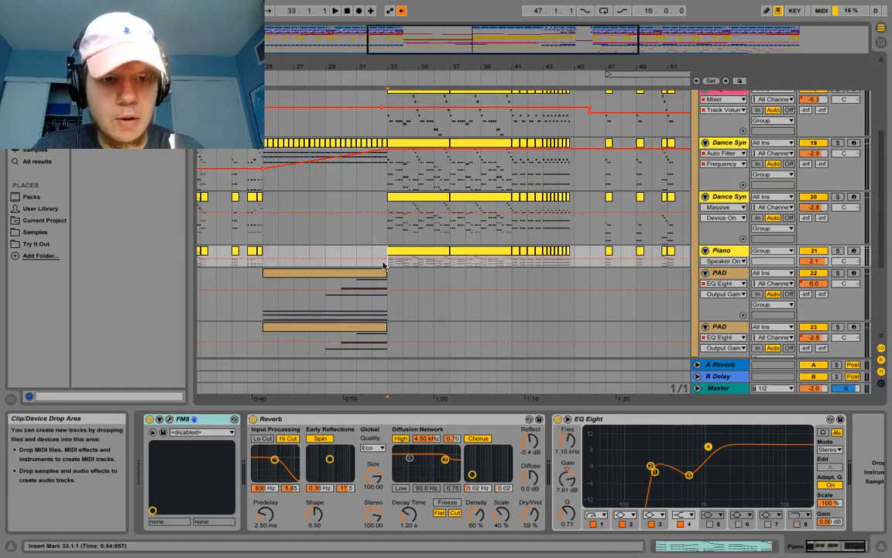
{"action": "left_click", "coordinate": [383, 235]}
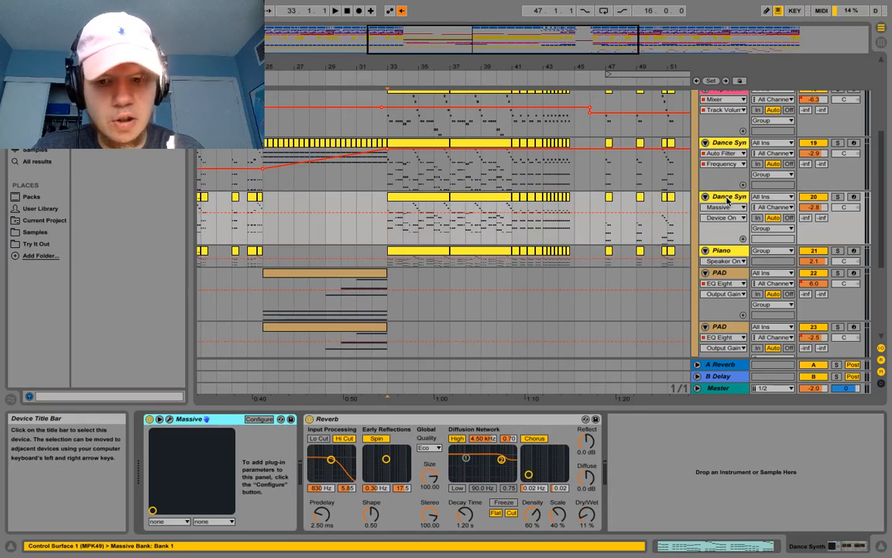
{"action": "key", "text": "space"}
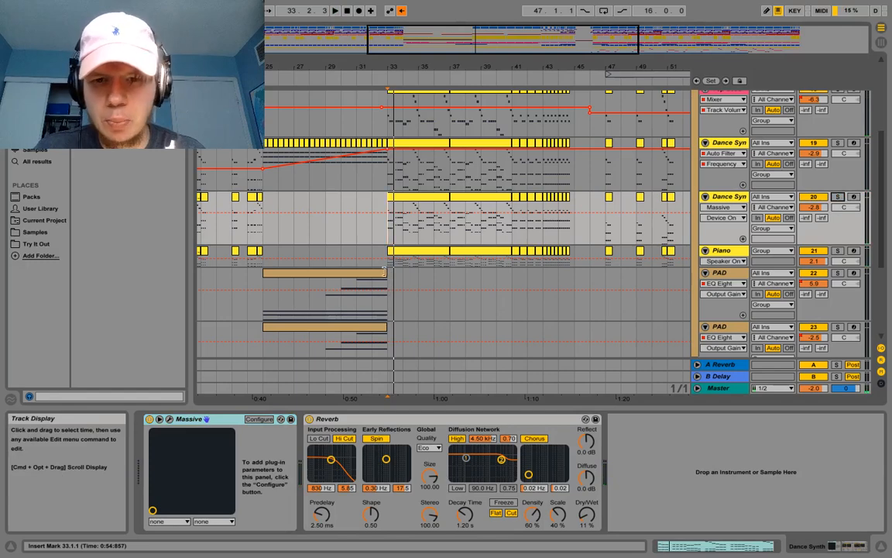
- Play the Piano track soloed from bar 33, turn its solo off, and fold the Synths group
{"action": "left_click", "coordinate": [388, 265]}
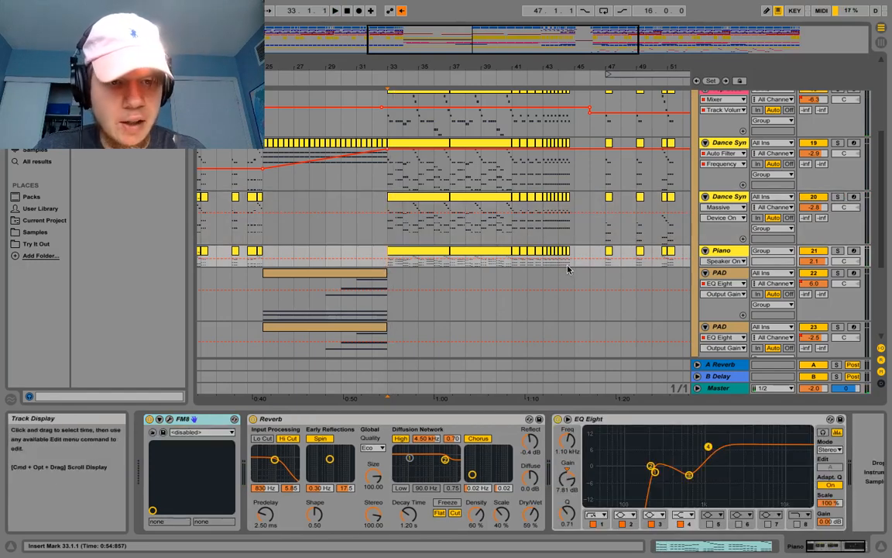
{"action": "left_click", "coordinate": [839, 251]}
{"action": "key", "text": "space"}
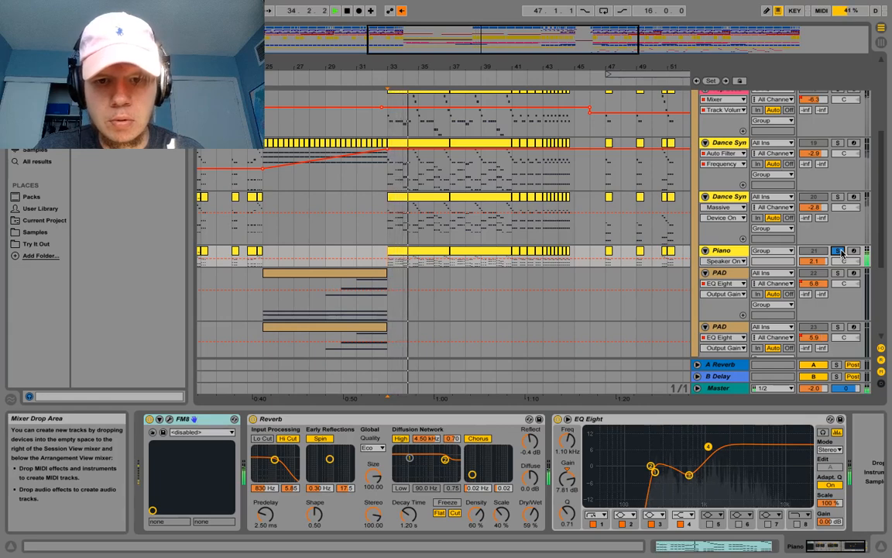
{"action": "scroll", "coordinate": [773, 269], "scroll_direction": "up", "scroll_amount": 2}
{"action": "key", "text": "space"}
{"action": "scroll", "coordinate": [773, 269], "scroll_direction": "up", "scroll_amount": 3}
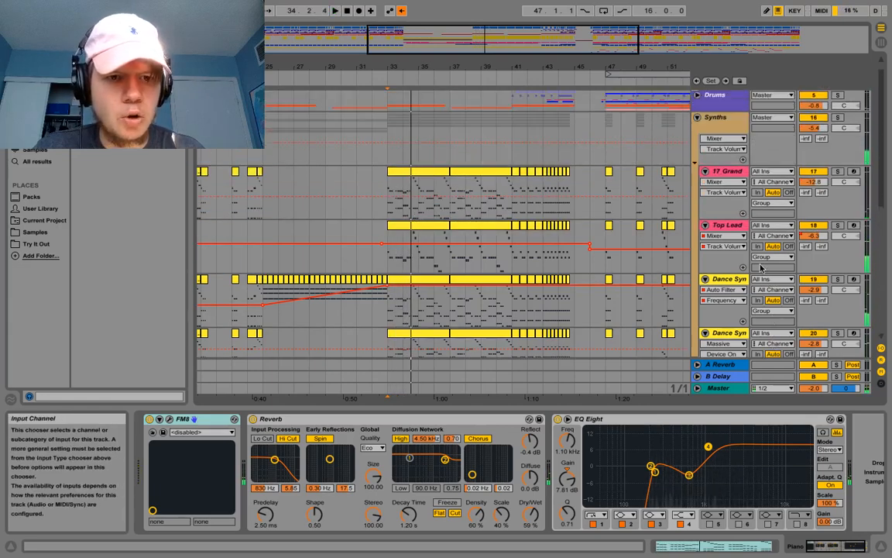
{"action": "left_click", "coordinate": [696, 127]}
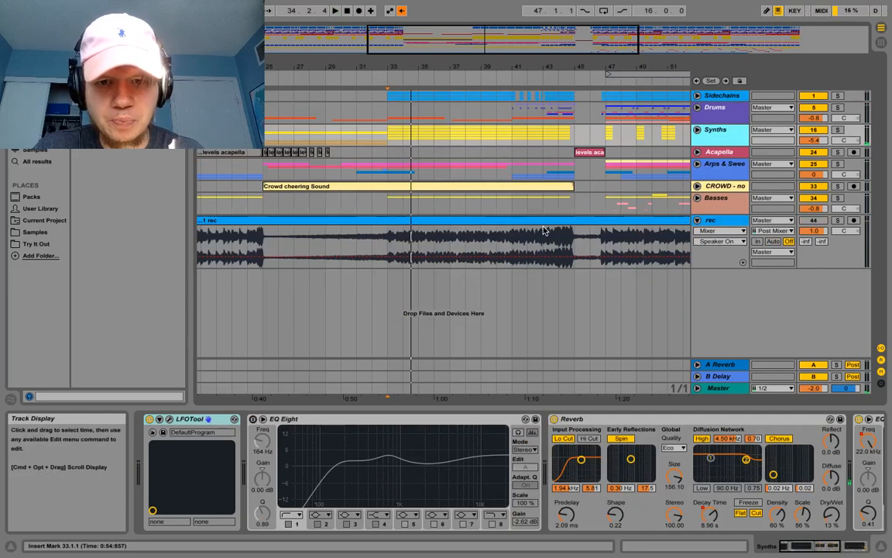
- Unfold the CROWD track, play it soloed and on from bar 31, turn its solo off, and fold it again
{"action": "left_click", "coordinate": [697, 186]}
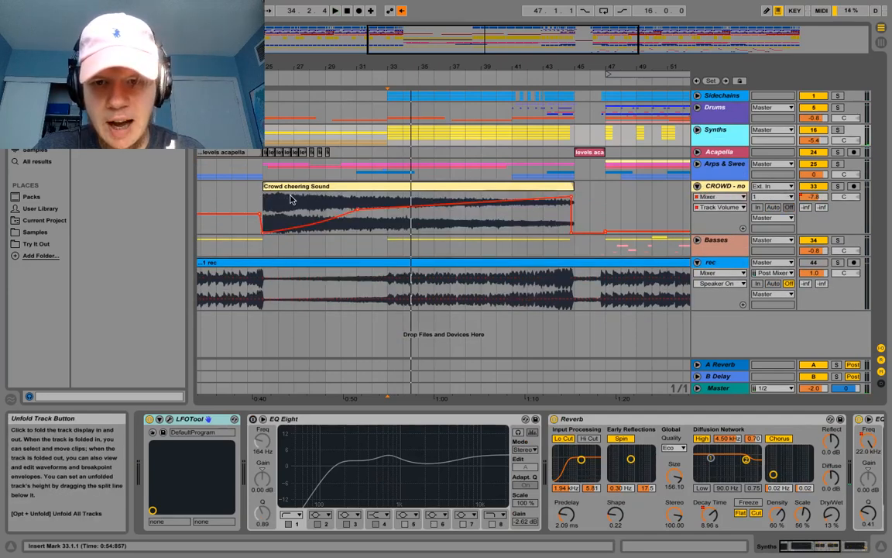
{"action": "left_click", "coordinate": [837, 185]}
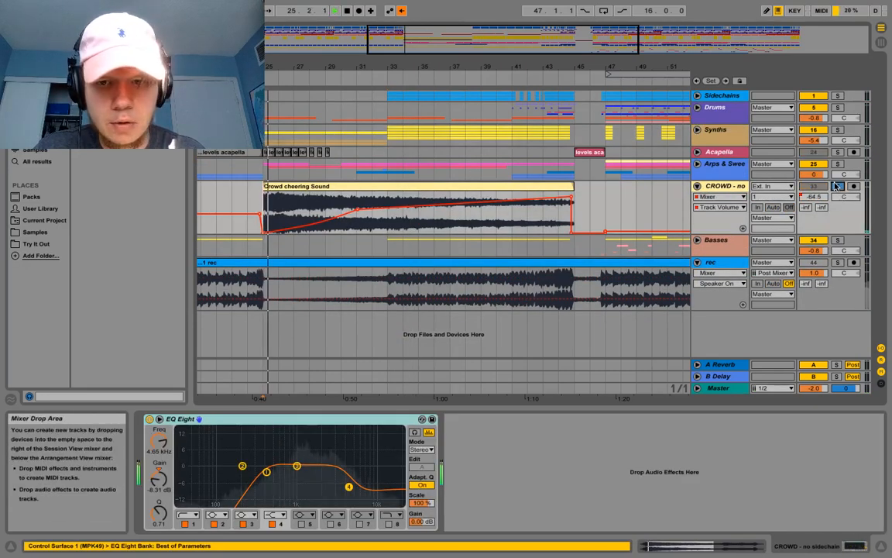
{"action": "left_click", "coordinate": [360, 224]}
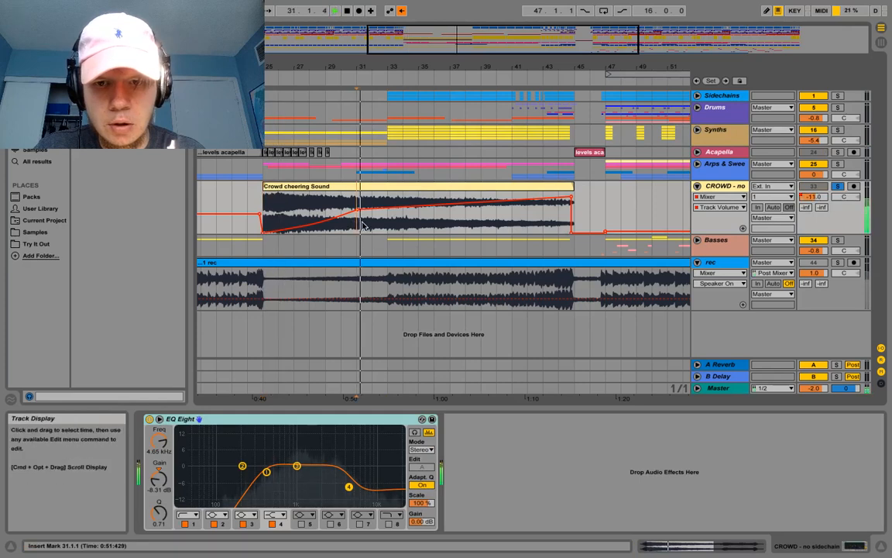
{"action": "key", "text": "space"}
{"action": "left_click", "coordinate": [837, 187]}
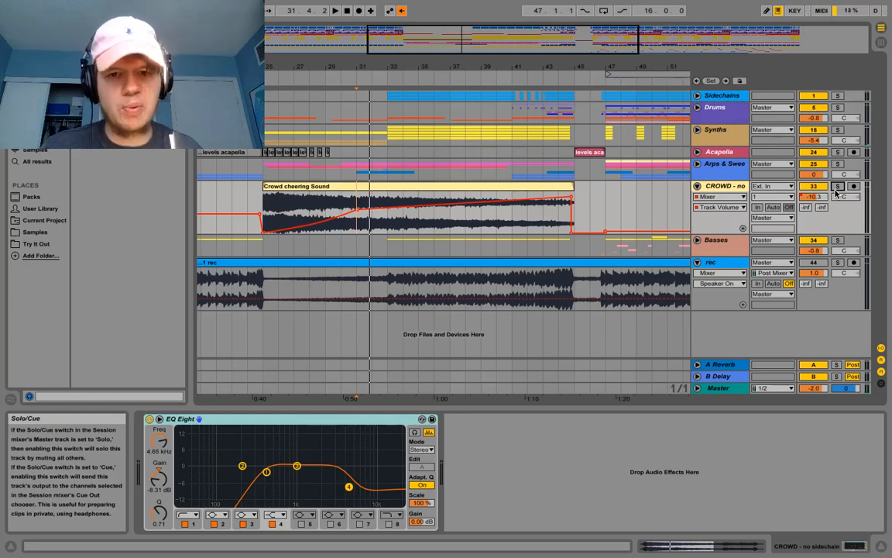
{"action": "left_click", "coordinate": [697, 186]}
- Glance inside the Basses group and the Sidechains track, folding each one again
{"action": "left_click", "coordinate": [698, 199]}
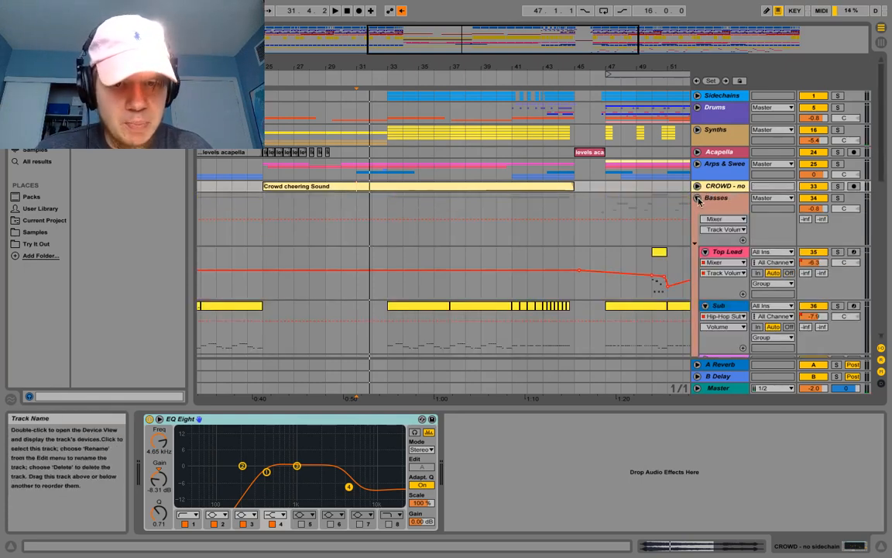
{"action": "left_click", "coordinate": [697, 199]}
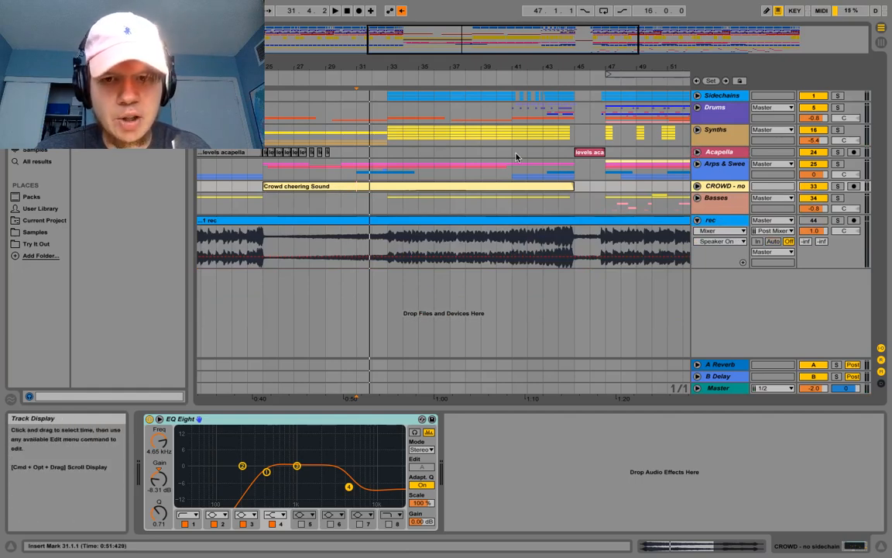
{"action": "left_click", "coordinate": [698, 95]}
{"action": "left_click", "coordinate": [697, 96]}
- Unfold the Basses group, play the Sub track soloed from bar 47 while viewing its Hip-Hop Sub Bass and Saturator devices, and stop
{"action": "left_click_drag", "start_coordinate": [357, 68], "coordinate": [496, 99]}
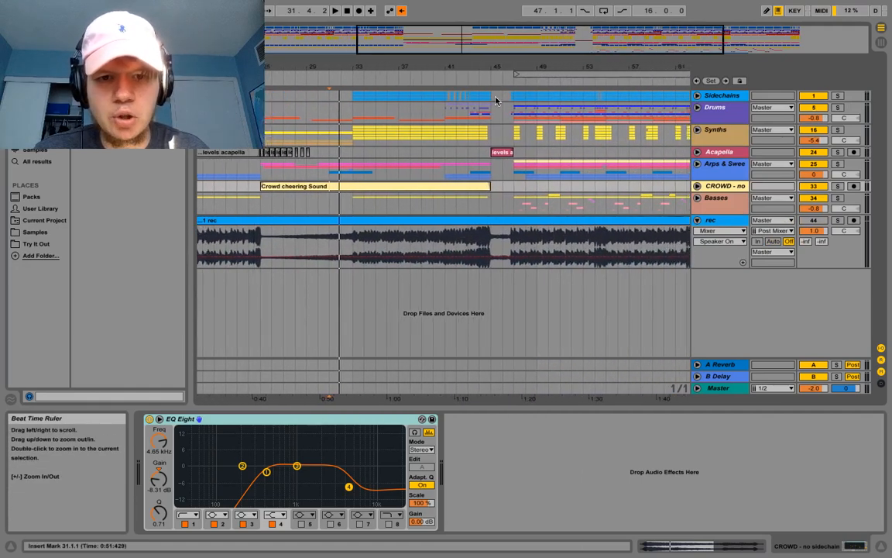
{"action": "left_click", "coordinate": [697, 198]}
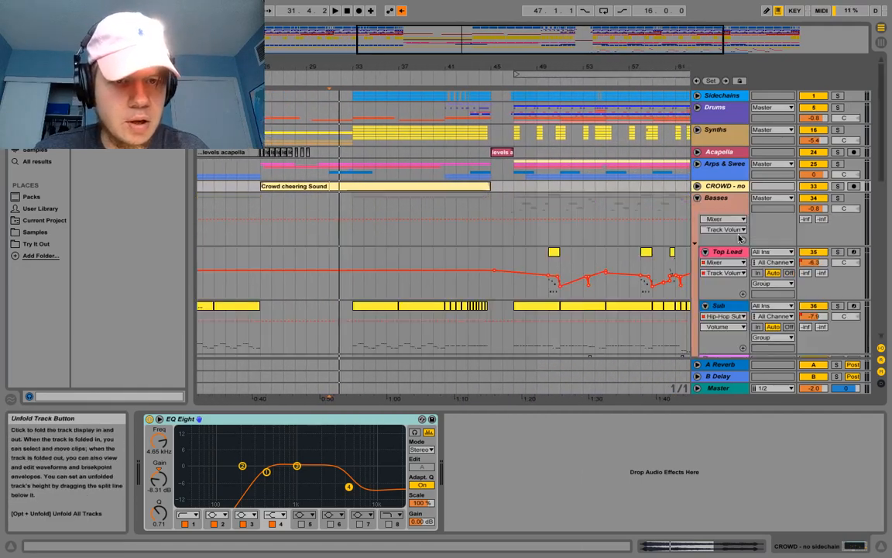
{"action": "left_click_drag", "start_coordinate": [619, 70], "coordinate": [446, 114]}
{"action": "scroll", "coordinate": [446, 114], "scroll_direction": "down", "scroll_amount": 2}
{"action": "scroll", "coordinate": [446, 113], "scroll_direction": "down", "scroll_amount": 3}
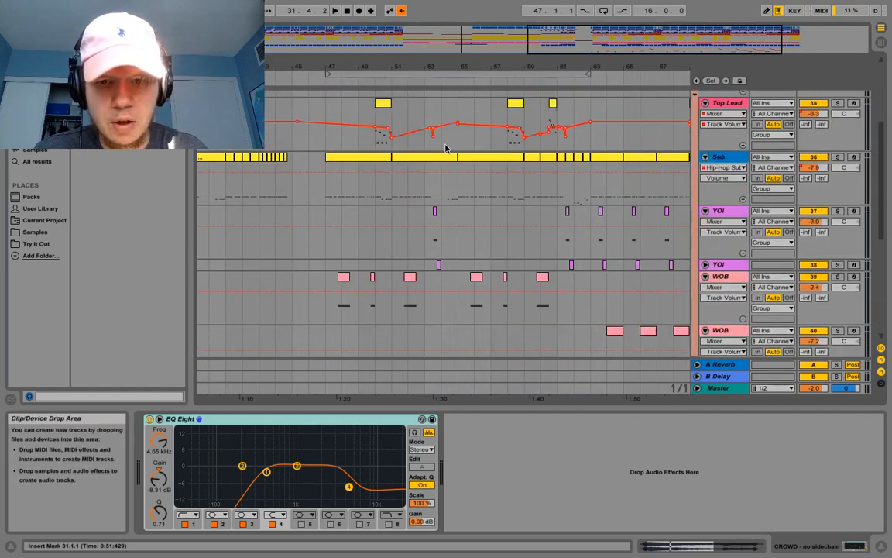
{"action": "left_click", "coordinate": [319, 190]}
{"action": "key", "text": "space"}
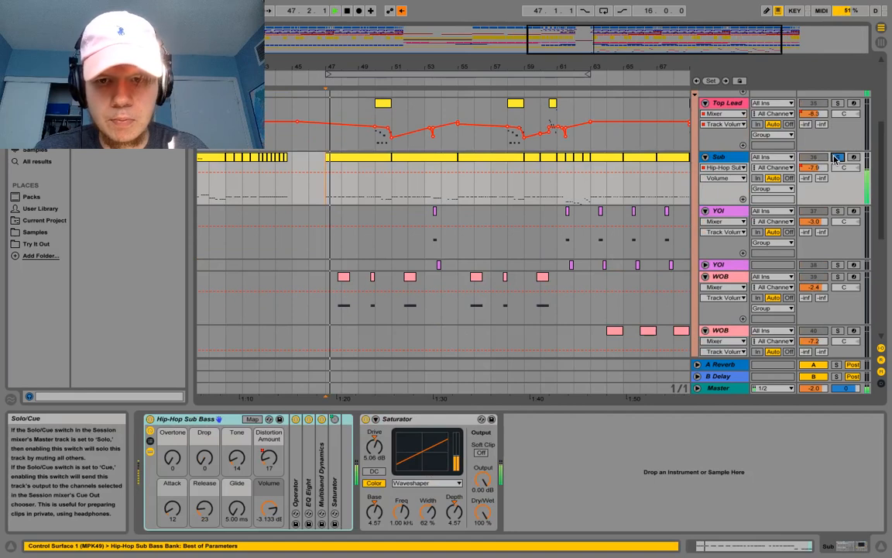
{"action": "left_click", "coordinate": [836, 158]}
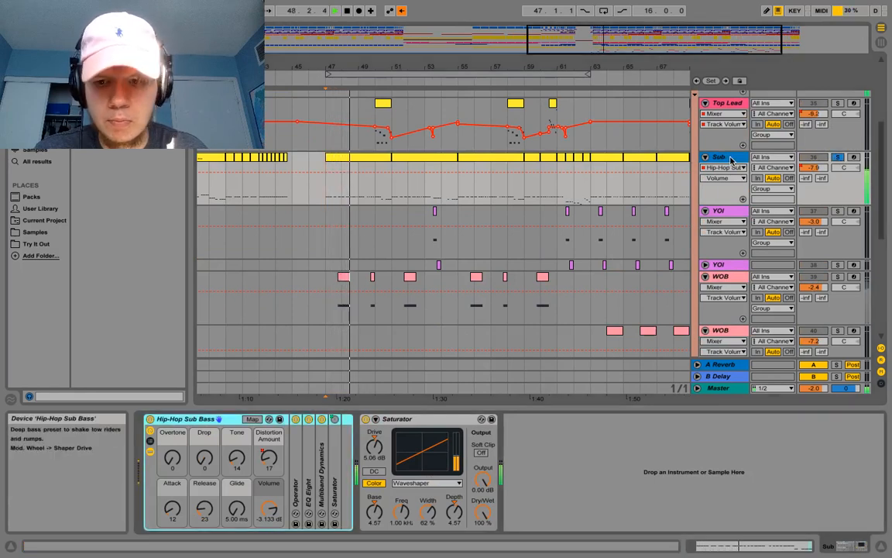
{"action": "key", "text": "space"}
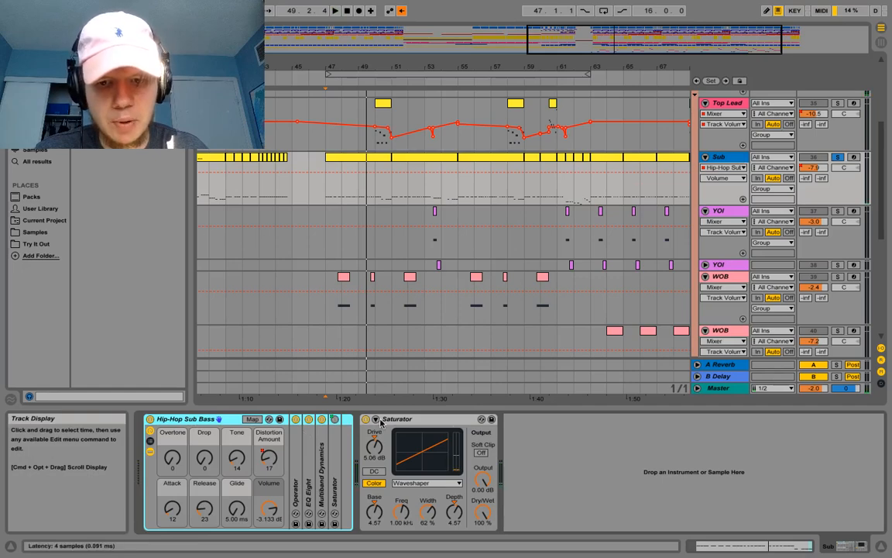
- Play the first WOB track soloed from bar 47 and stop playback
{"action": "left_click", "coordinate": [332, 313]}
{"action": "key", "text": "space"}
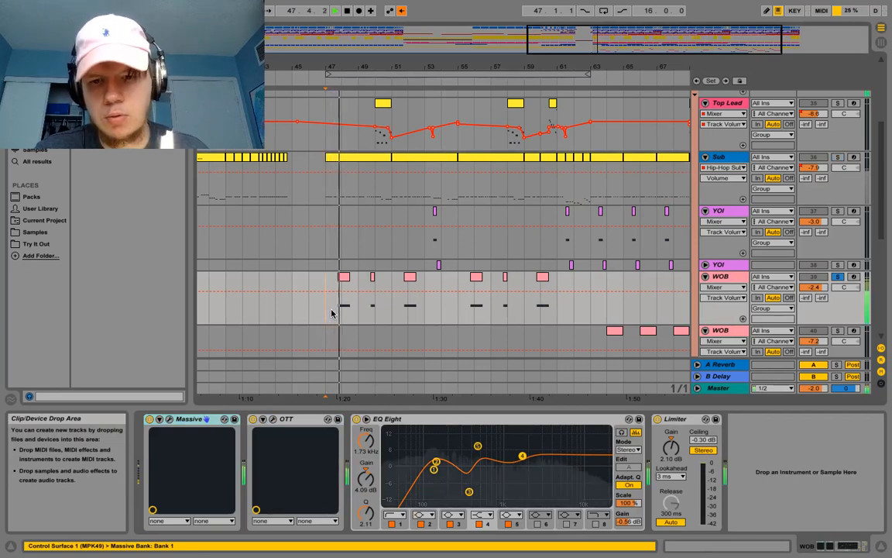
{"action": "key", "text": "space"}
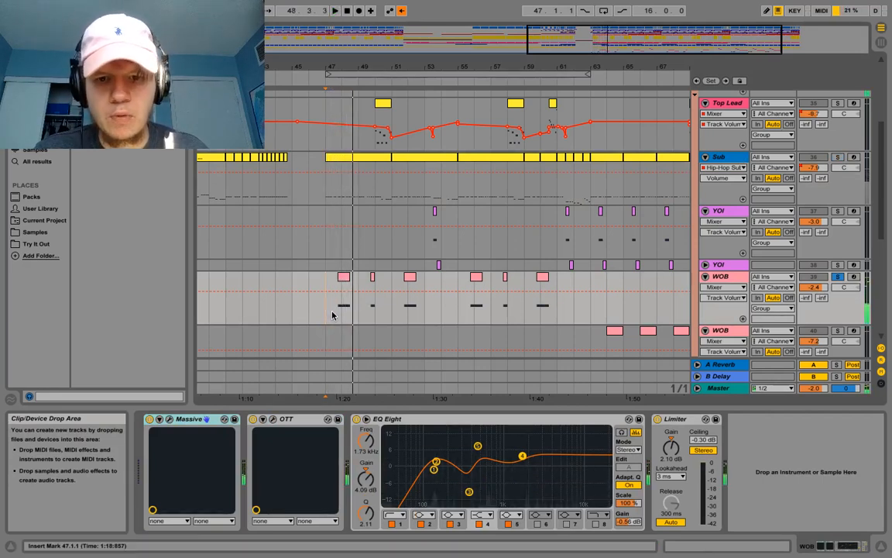
- Open the WOB track's Massive window, view its 4 Env envelope and 7 PERF performer pattern, and close the window
{"action": "left_click", "coordinate": [170, 419]}
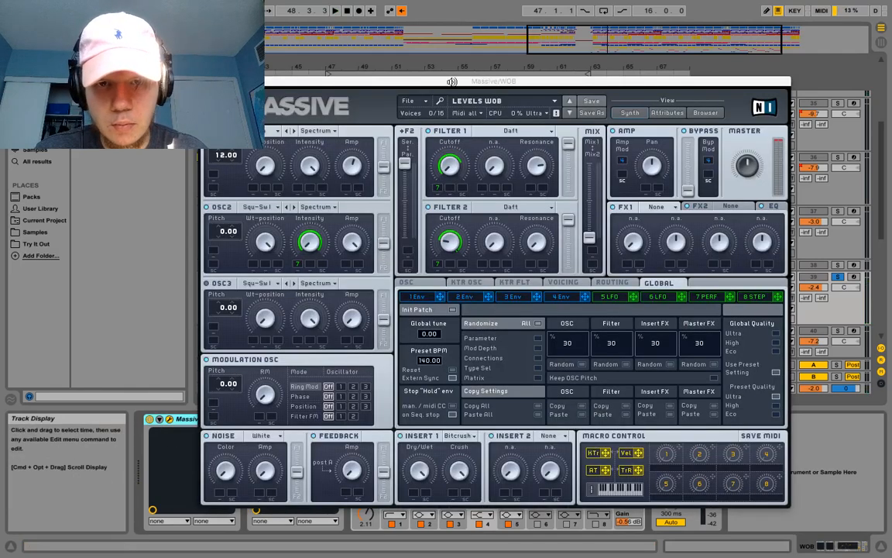
{"action": "left_click_drag", "start_coordinate": [451, 81], "coordinate": [404, 72]}
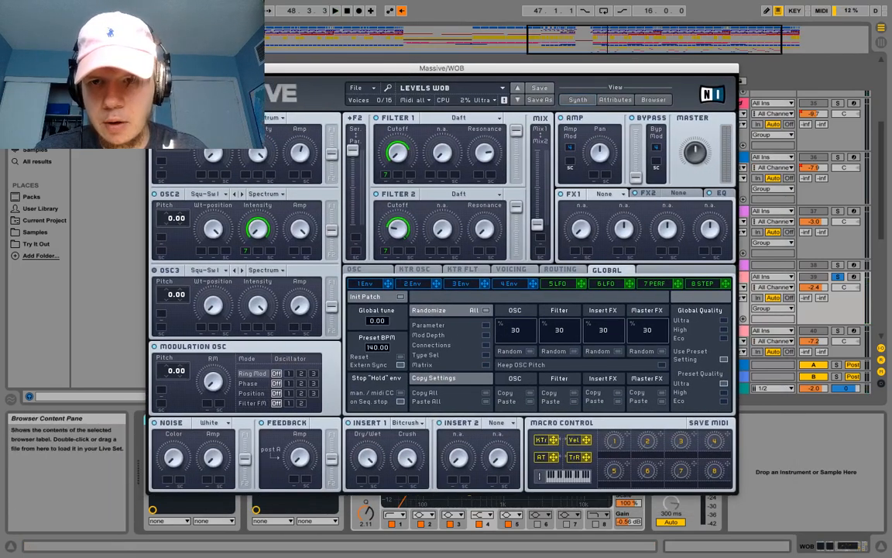
{"action": "key", "text": "super+alt+p"}
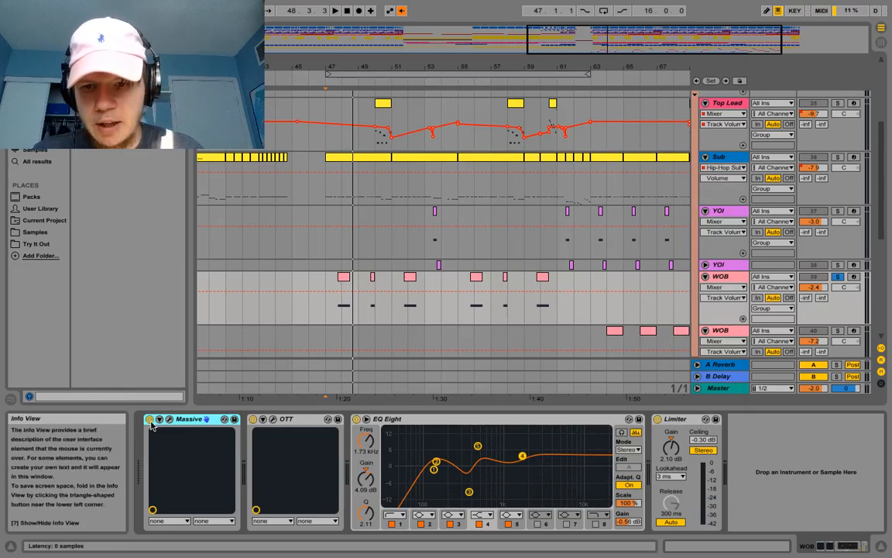
{"action": "left_click", "coordinate": [224, 419]}
{"action": "left_click", "coordinate": [507, 284]}
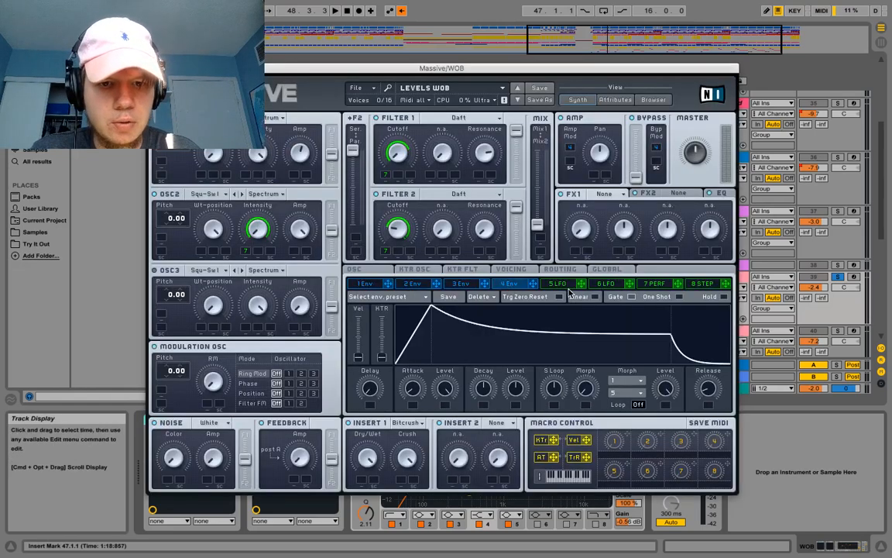
{"action": "left_click", "coordinate": [663, 284]}
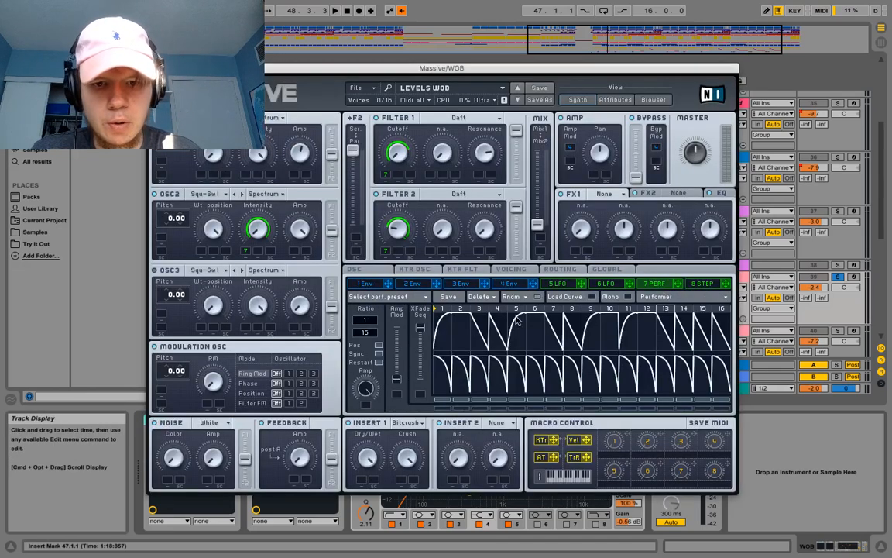
{"action": "left_click", "coordinate": [271, 68]}
- Examine the unfolded Growl track's automation up close around bar 47 and choose Instrument Rack as its automated device
{"action": "scroll", "coordinate": [392, 253], "scroll_direction": "down", "scroll_amount": 5}
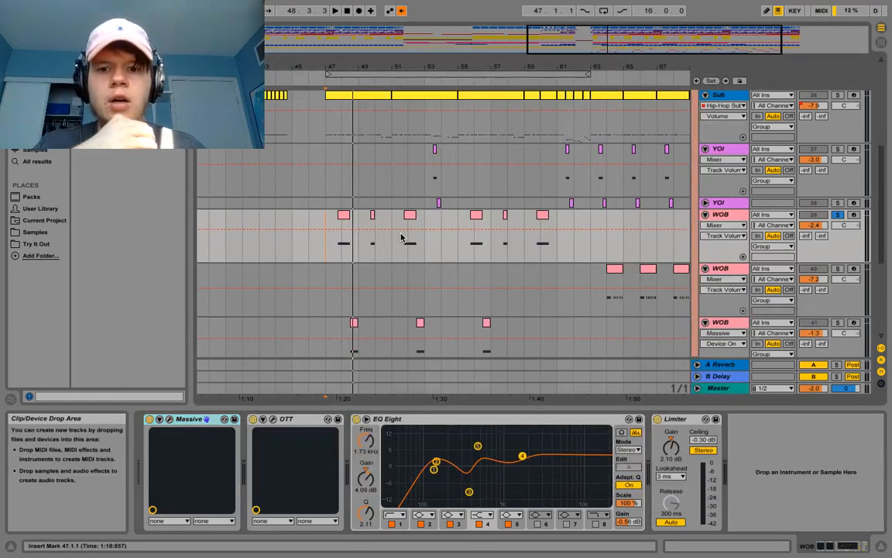
{"action": "scroll", "coordinate": [356, 319], "scroll_direction": "down", "scroll_amount": 5}
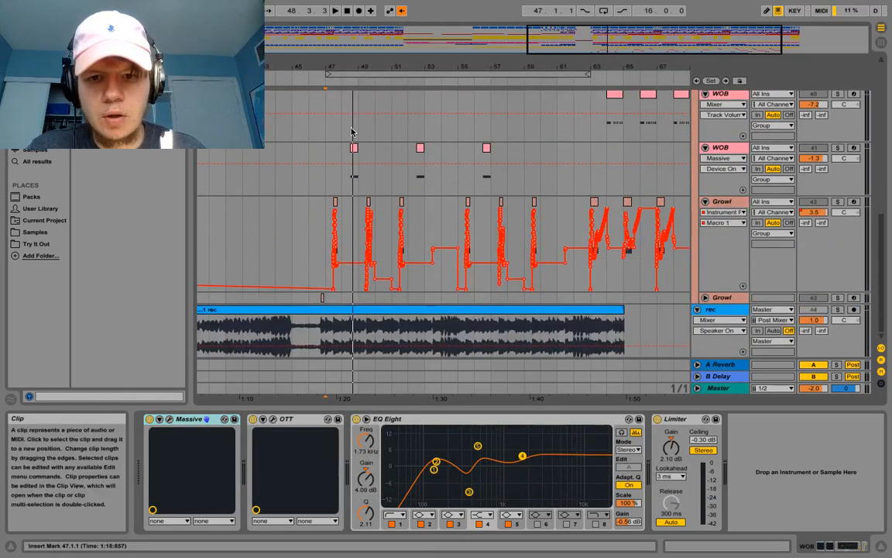
{"action": "left_click_drag", "start_coordinate": [332, 69], "coordinate": [333, 108]}
{"action": "left_click", "coordinate": [728, 212]}
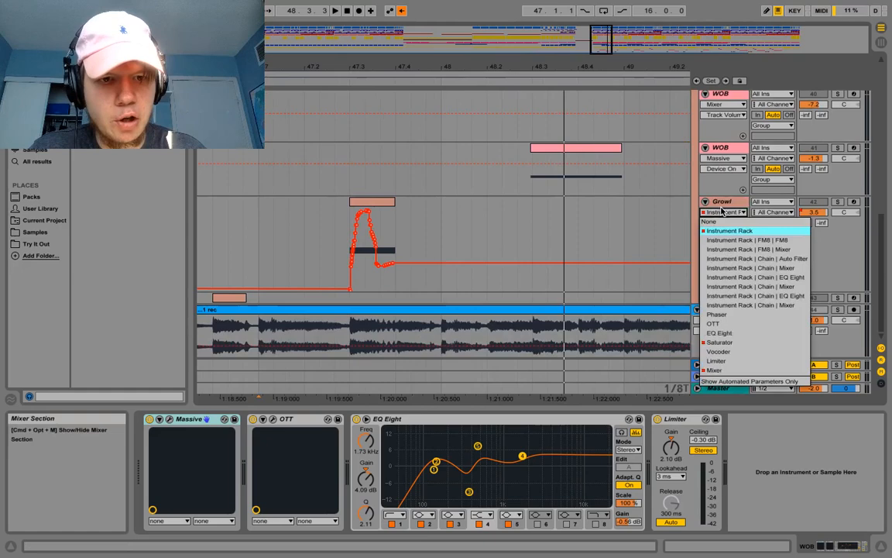
{"action": "left_click", "coordinate": [721, 230]}
- Play the unfolded Growl track soloed from bar 47 and again from 49.2.2, and stop playback
{"action": "left_click_drag", "start_coordinate": [517, 68], "coordinate": [408, 70]}
{"action": "left_click", "coordinate": [299, 234]}
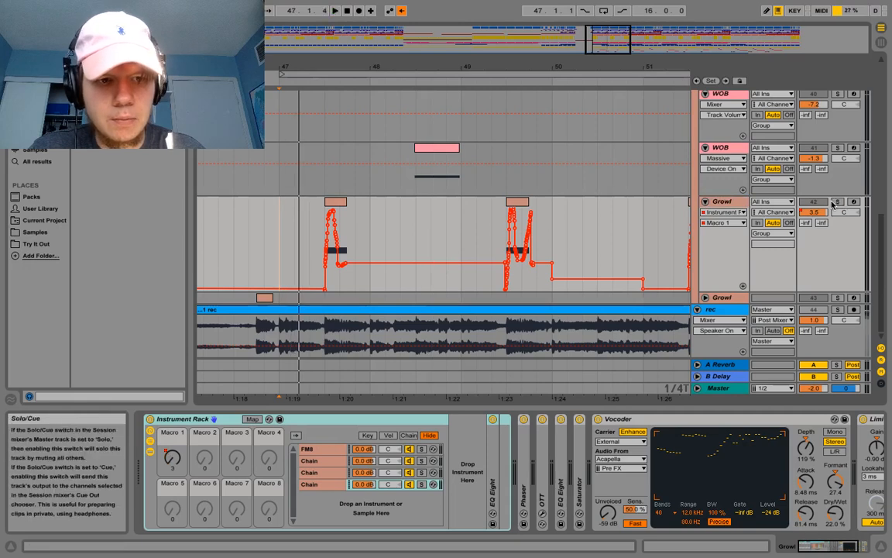
{"action": "left_click", "coordinate": [837, 201]}
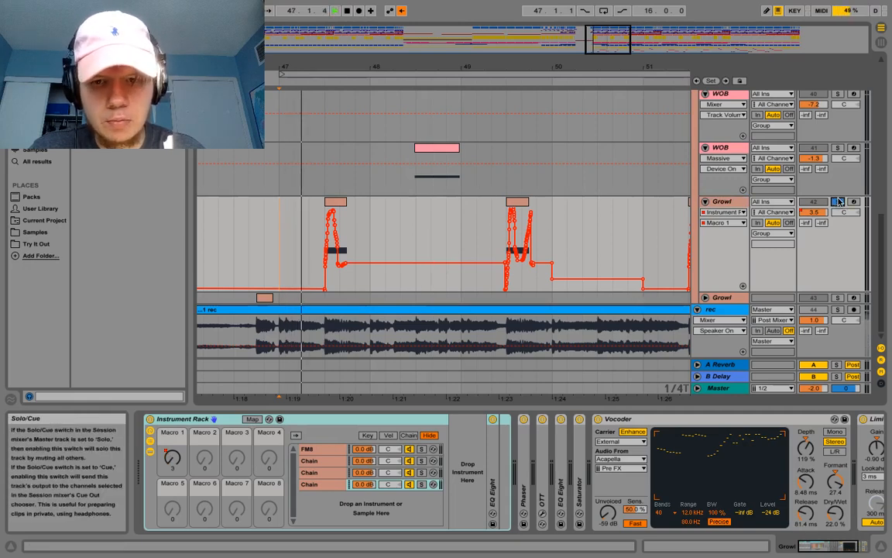
{"action": "left_click", "coordinate": [500, 237]}
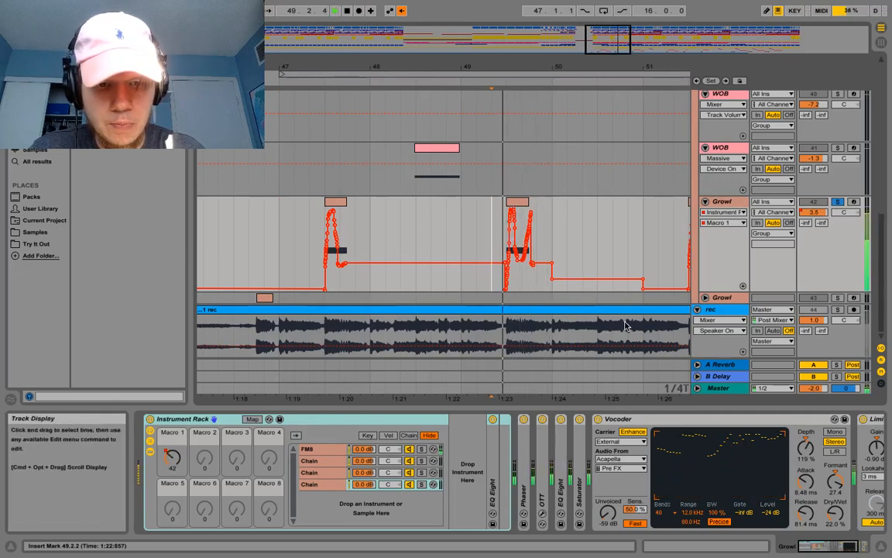
{"action": "left_click", "coordinate": [542, 224]}
{"action": "key", "text": "space"}
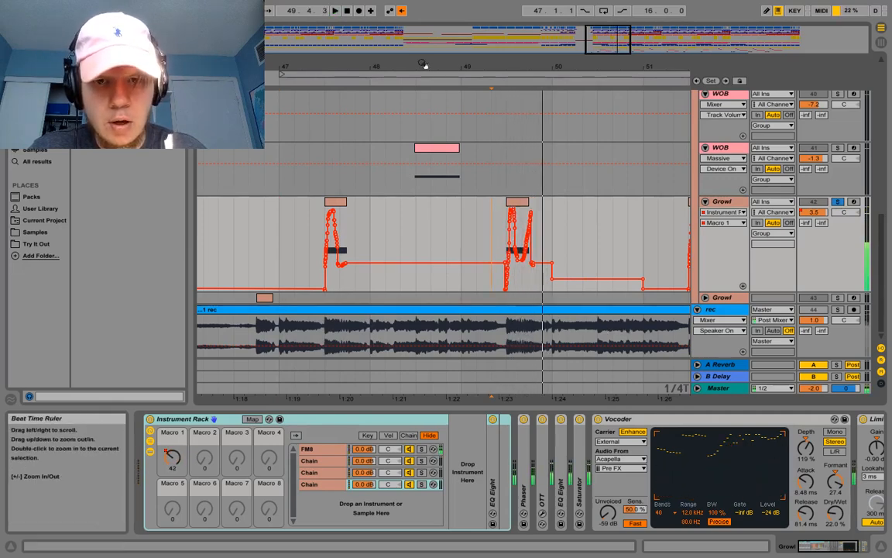
- Show the FM8 chain in the Growl track's Instrument Rack, open its FM8 window, play from 49.2.2, stop, and hide the window
{"action": "left_click_drag", "start_coordinate": [425, 65], "coordinate": [362, 54]}
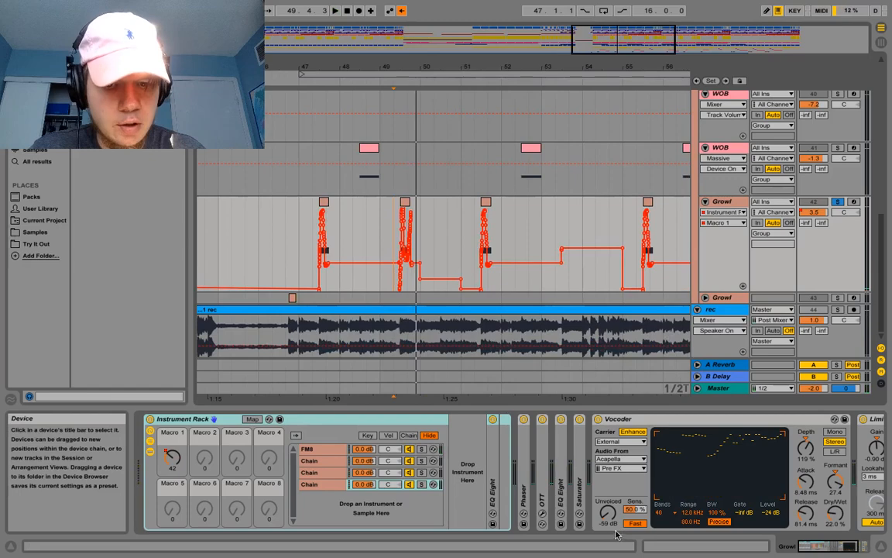
{"action": "left_click", "coordinate": [803, 547]}
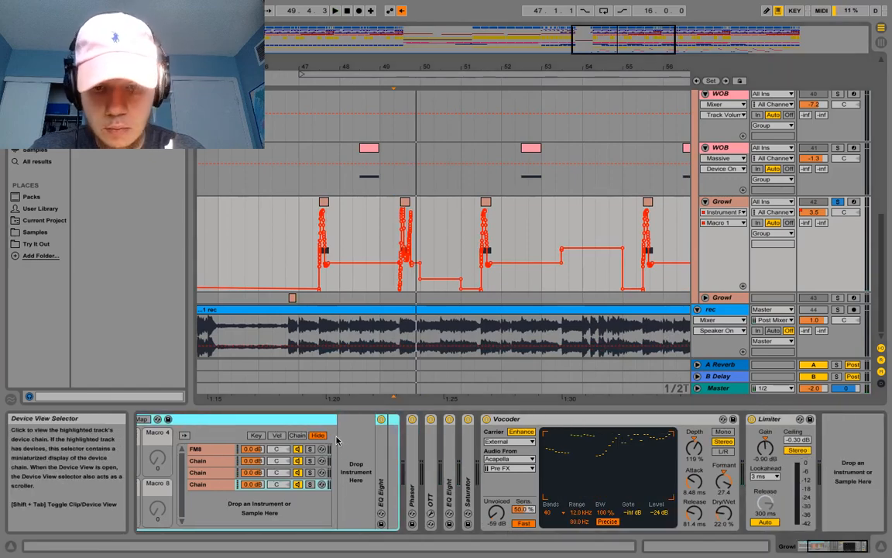
{"action": "left_click", "coordinate": [205, 451]}
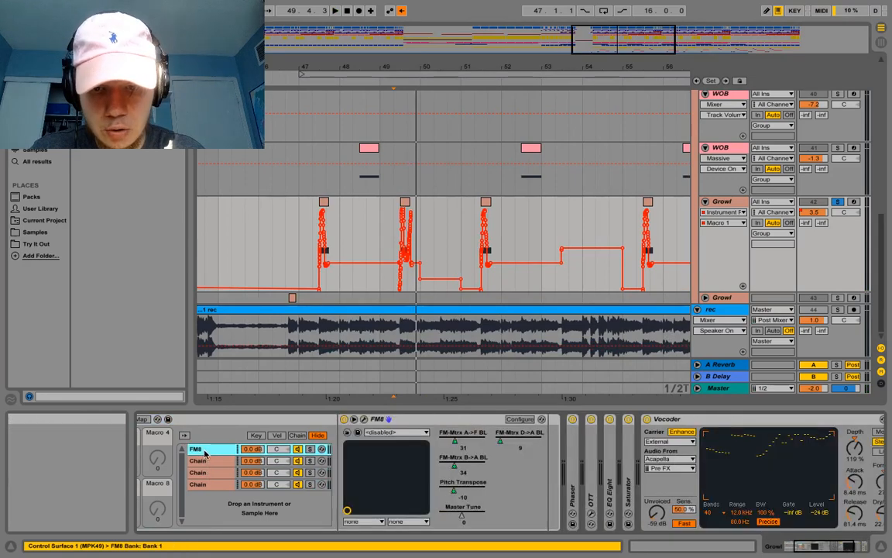
{"action": "left_click", "coordinate": [364, 419]}
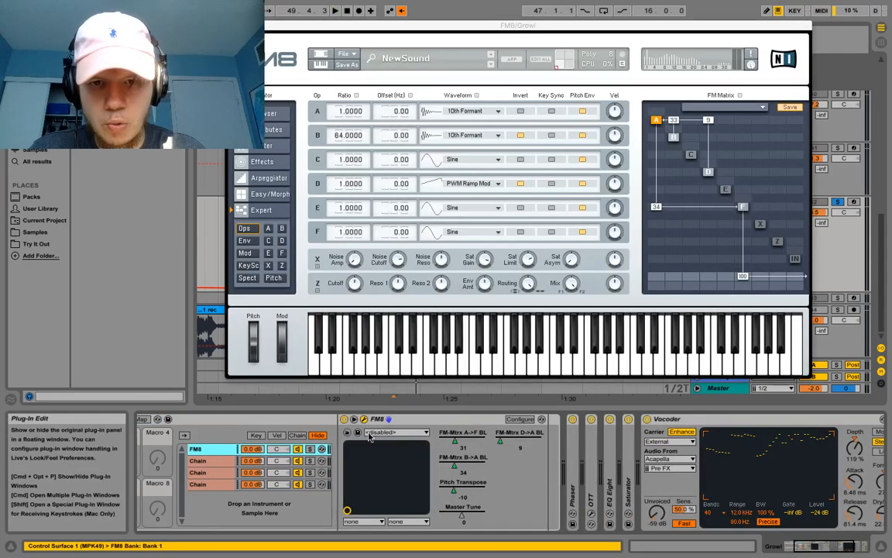
{"action": "key", "text": "space"}
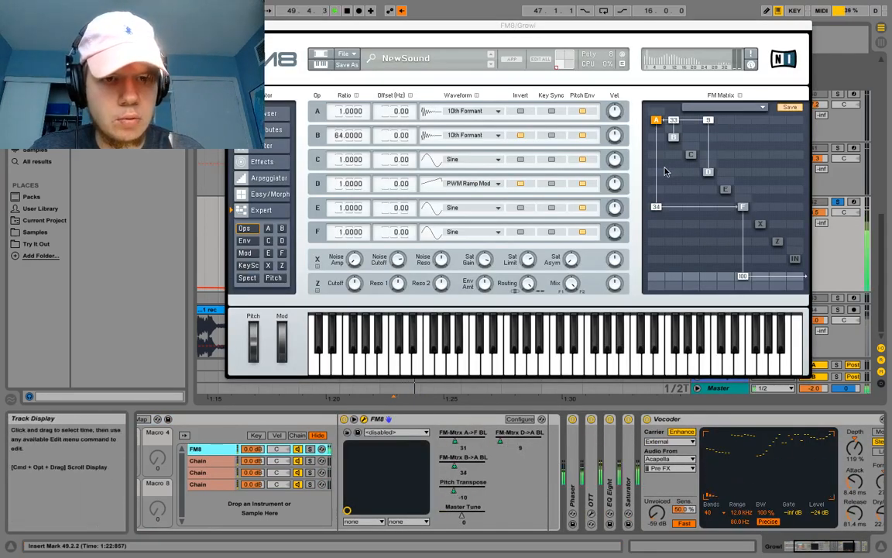
{"action": "key", "text": "space"}
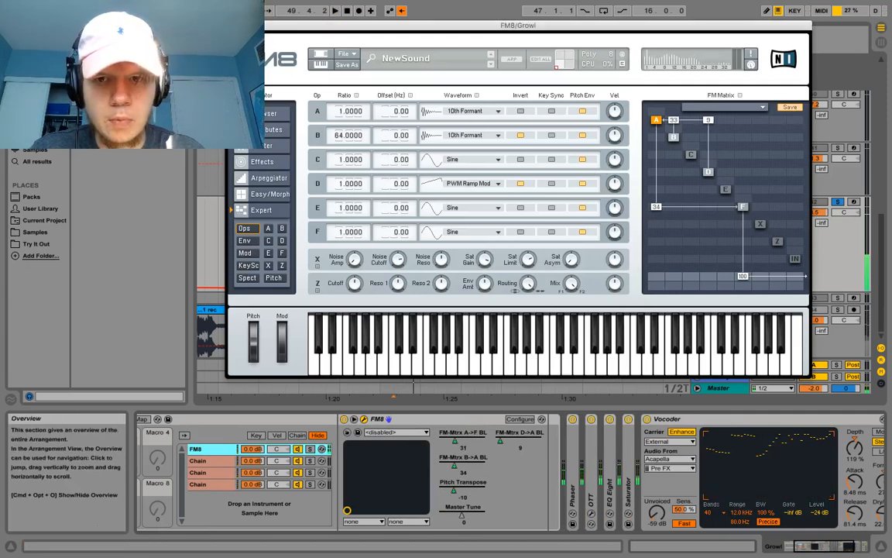
{"action": "key", "text": "super+alt+p"}
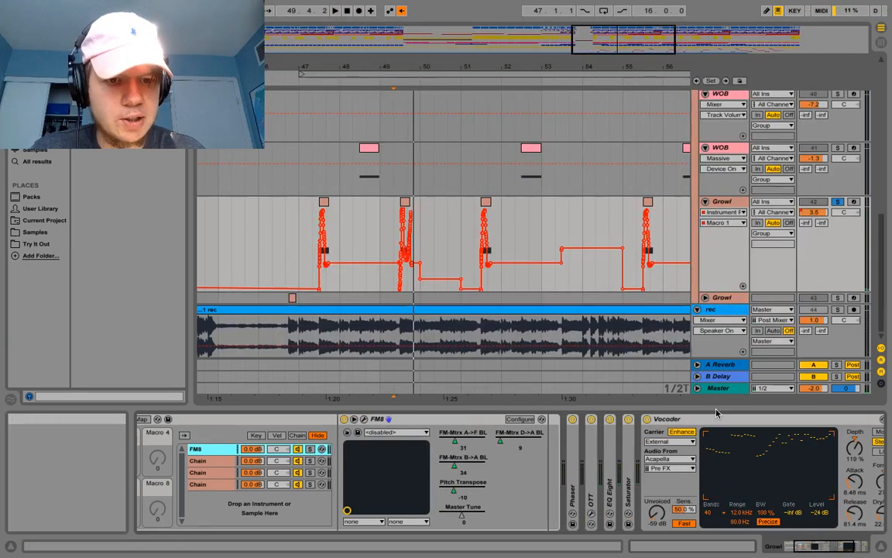
- Hide the device view, unfold the second Growl track, play it soloed from just before bar 47, and turn its solo off
{"action": "key", "text": "super+alt+l"}
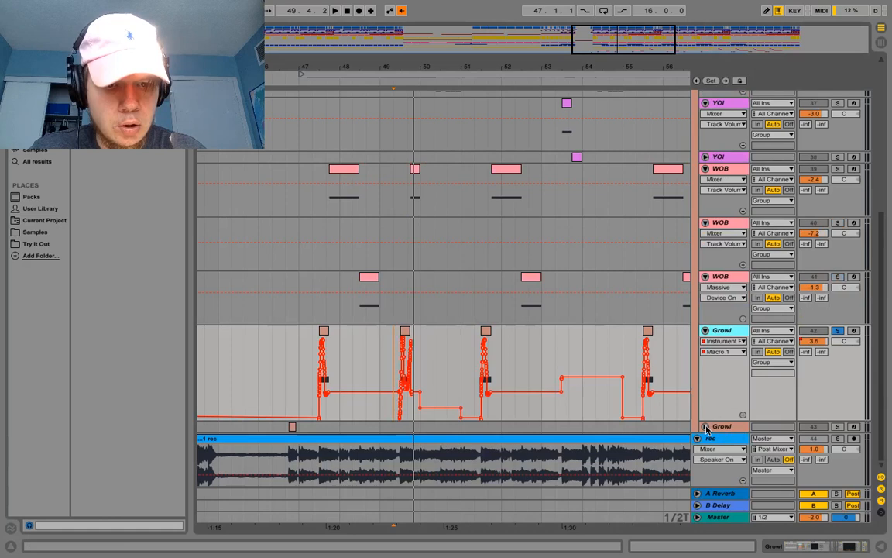
{"action": "left_click", "coordinate": [704, 426]}
{"action": "left_click", "coordinate": [273, 434]}
{"action": "left_click", "coordinate": [837, 396]}
{"action": "key", "text": "space"}
{"action": "left_click", "coordinate": [837, 395]}
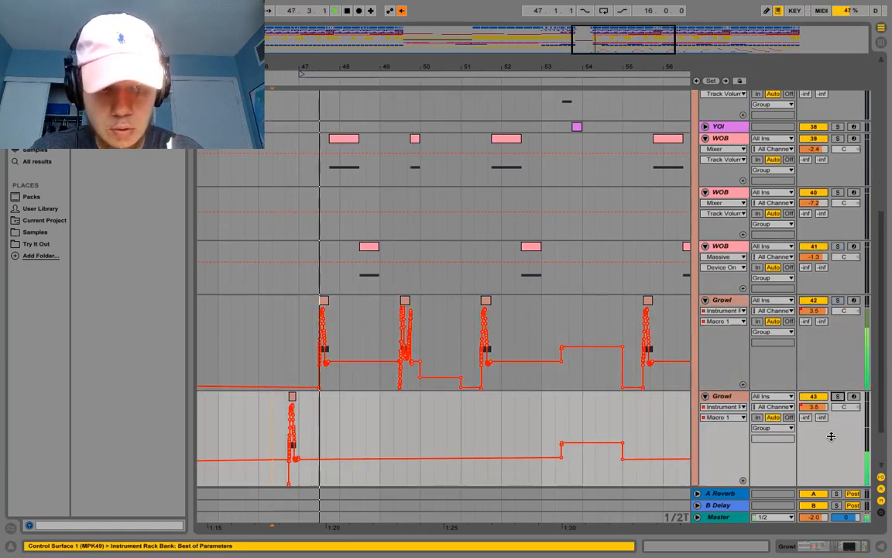
- Play the arrangement from 46.1.1 through the Growl clips and stop playback
{"action": "left_click", "coordinate": [256, 414]}
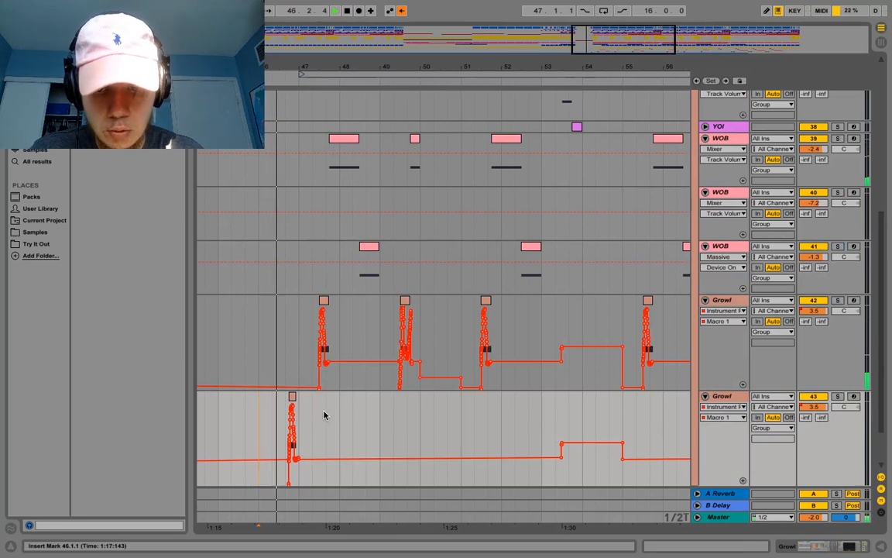
{"action": "key", "text": "space"}
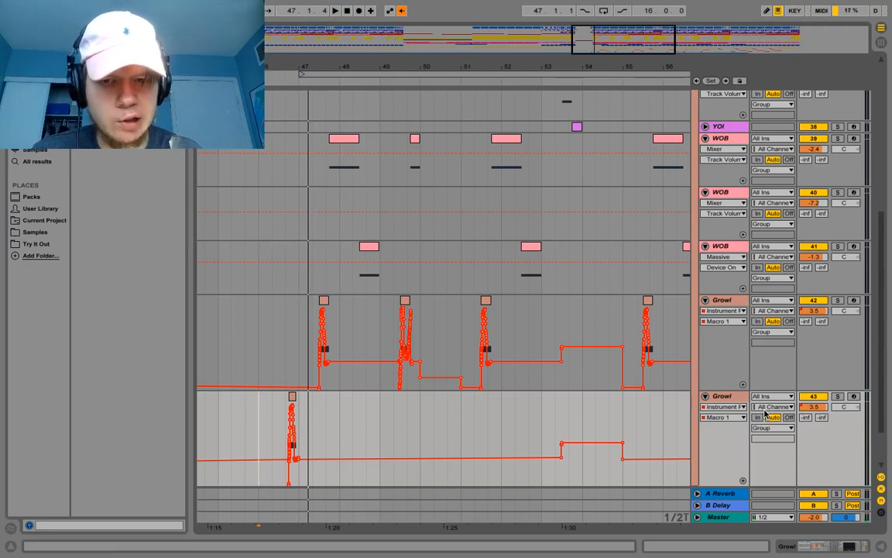
- Solo the Top Lead track and play its clip at bar 58 and its following clip just before bar 61
{"action": "scroll", "coordinate": [755, 410], "scroll_direction": "up", "scroll_amount": 1}
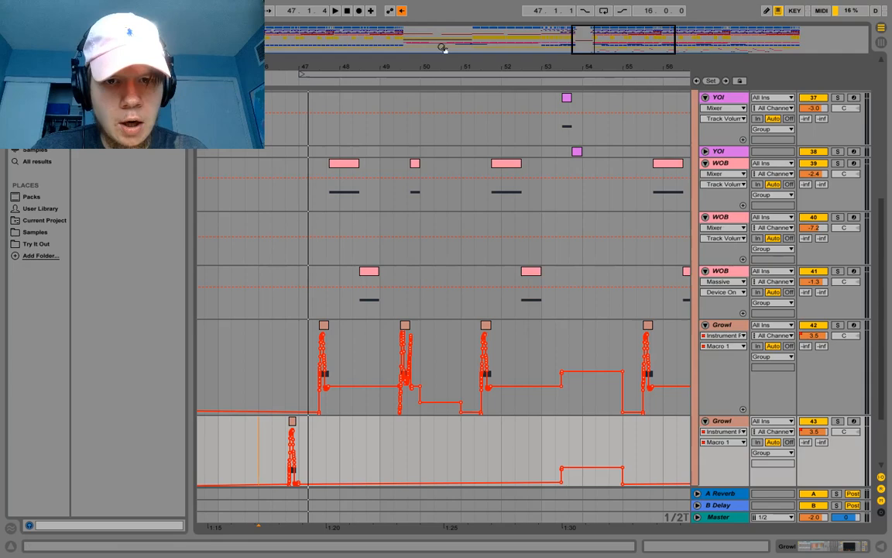
{"action": "scroll", "coordinate": [585, 304], "scroll_direction": "right", "scroll_amount": 10}
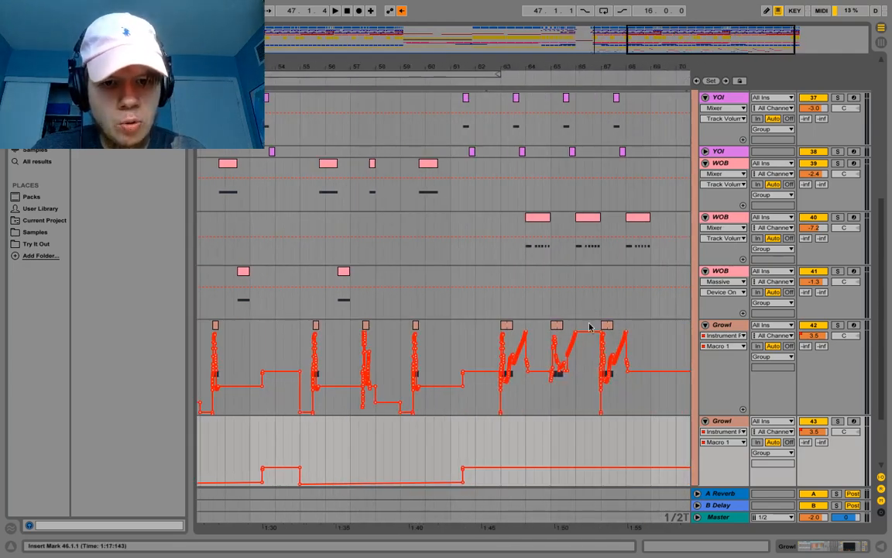
{"action": "scroll", "coordinate": [590, 325], "scroll_direction": "up", "scroll_amount": 4}
{"action": "scroll", "coordinate": [584, 330], "scroll_direction": "up", "scroll_amount": 3}
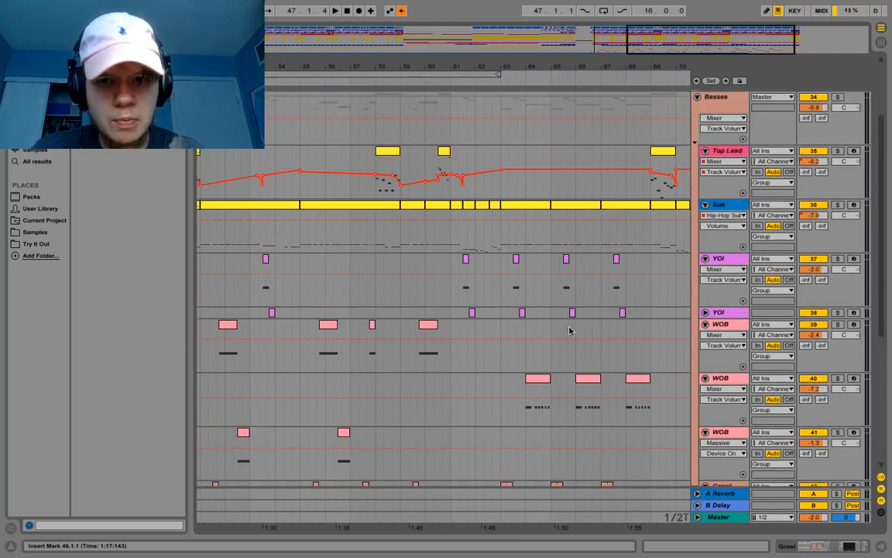
{"action": "left_click", "coordinate": [837, 151]}
{"action": "key", "text": "space"}
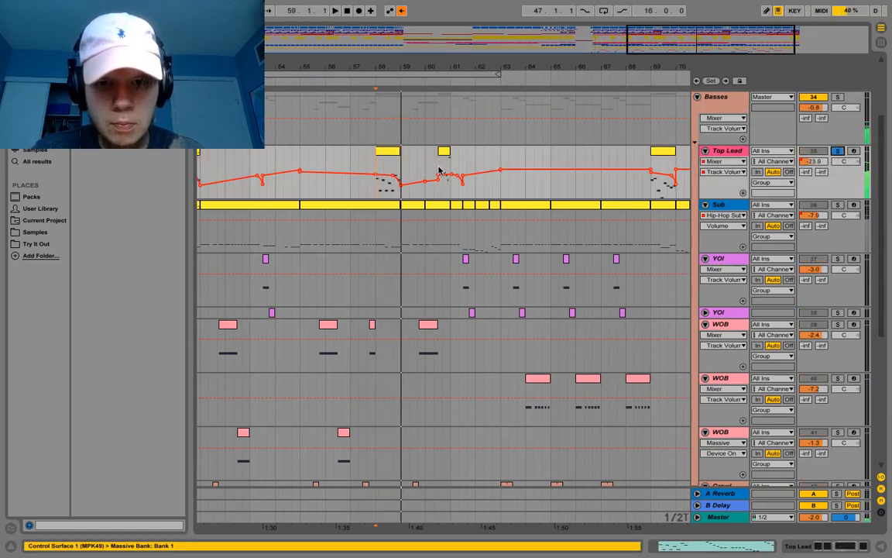
{"action": "left_click", "coordinate": [441, 168]}
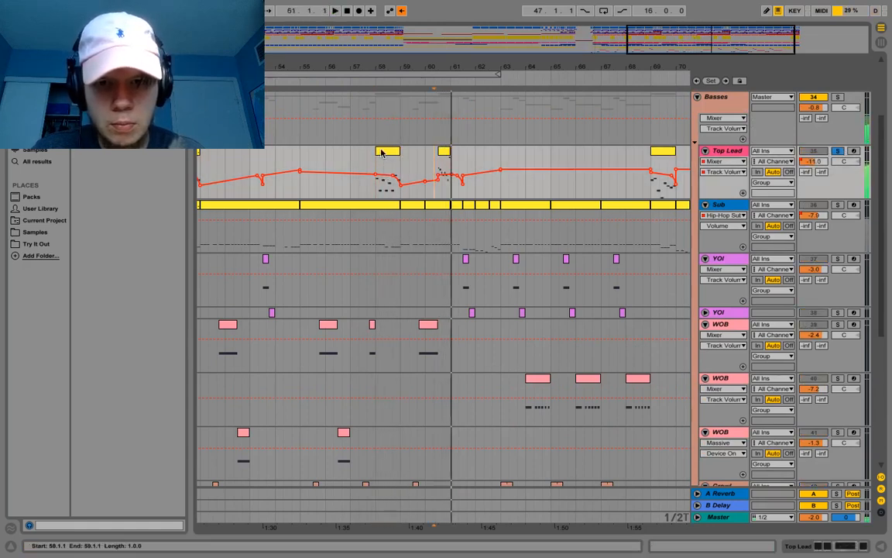
- Open the Top Lead clip at bar 58 in the note editor, play it, and return to the track's devices
{"action": "double_click", "coordinate": [384, 151]}
{"action": "key", "text": "space"}
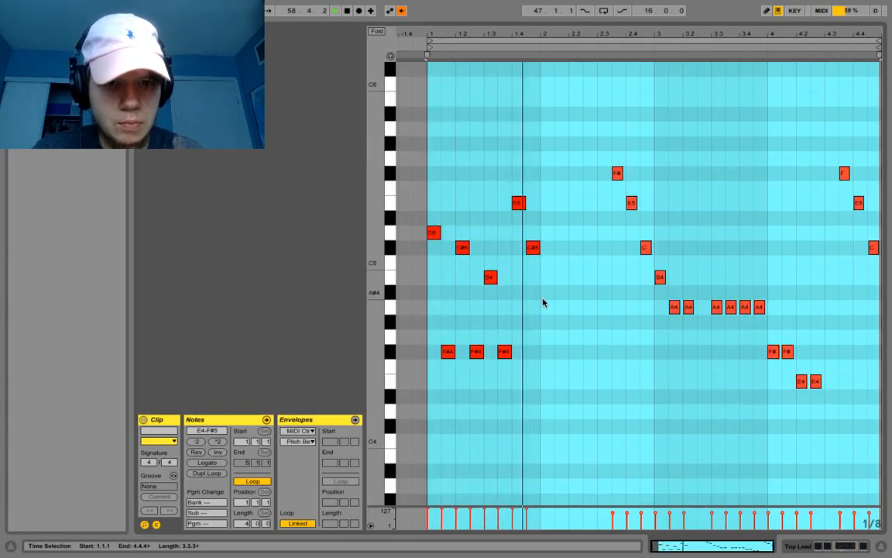
{"action": "left_click", "coordinate": [844, 545]}
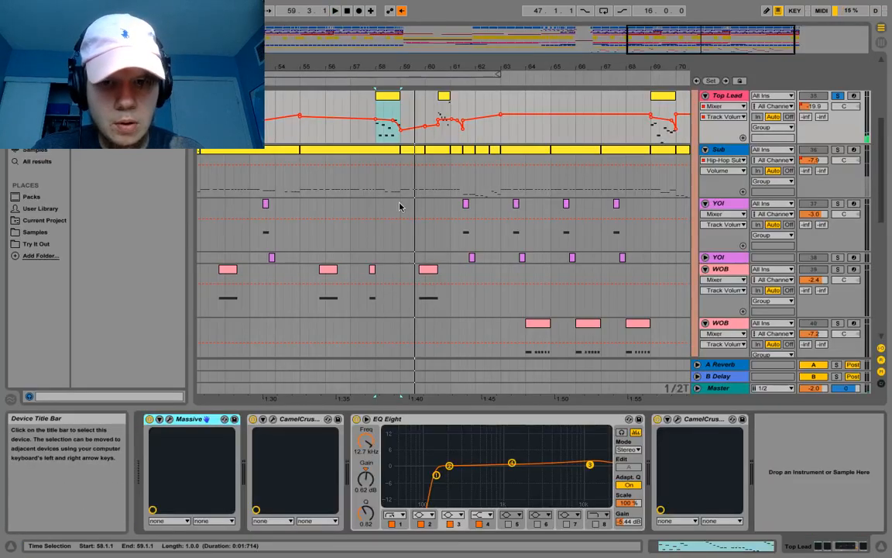
- Show the Top Lead track's Massive plug-in window and hide it again
{"action": "scroll", "coordinate": [565, 213], "scroll_direction": "up", "scroll_amount": 4}
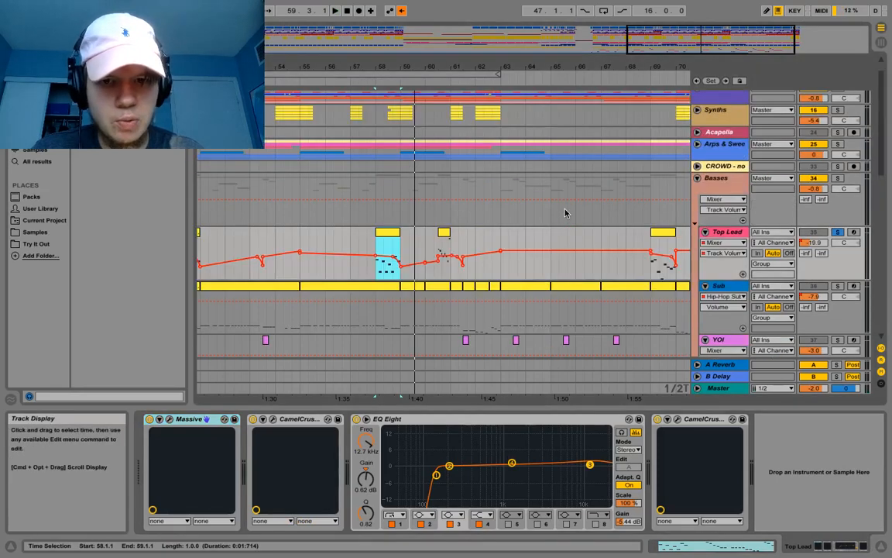
{"action": "scroll", "coordinate": [728, 207], "scroll_direction": "down", "scroll_amount": 1}
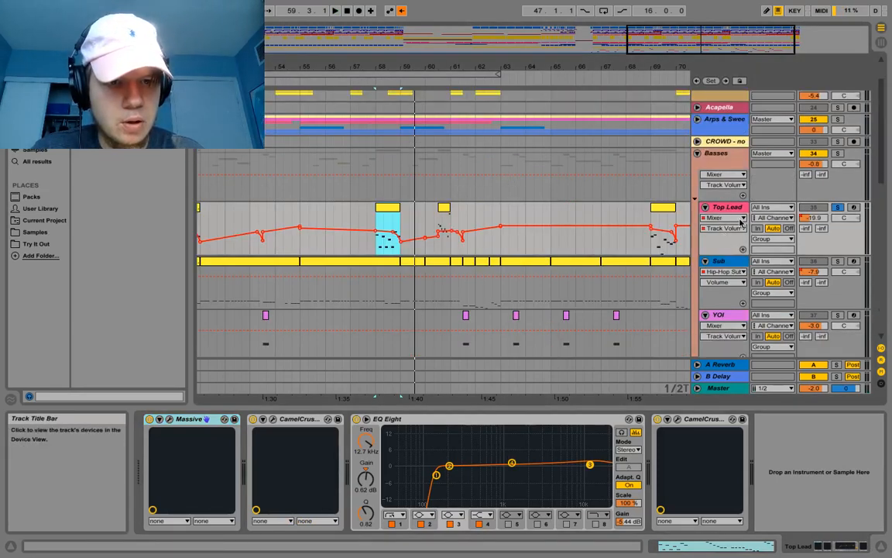
{"action": "left_click", "coordinate": [172, 418]}
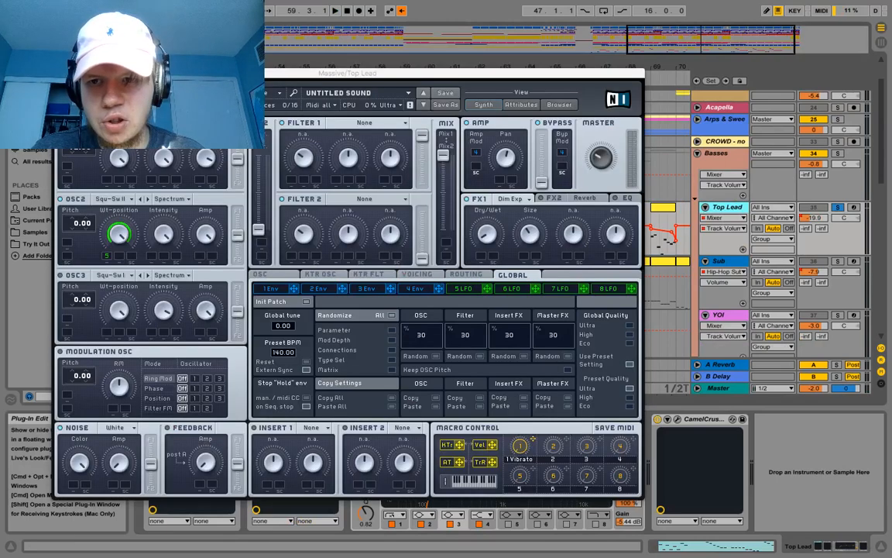
{"action": "key", "text": "super+alt+p"}
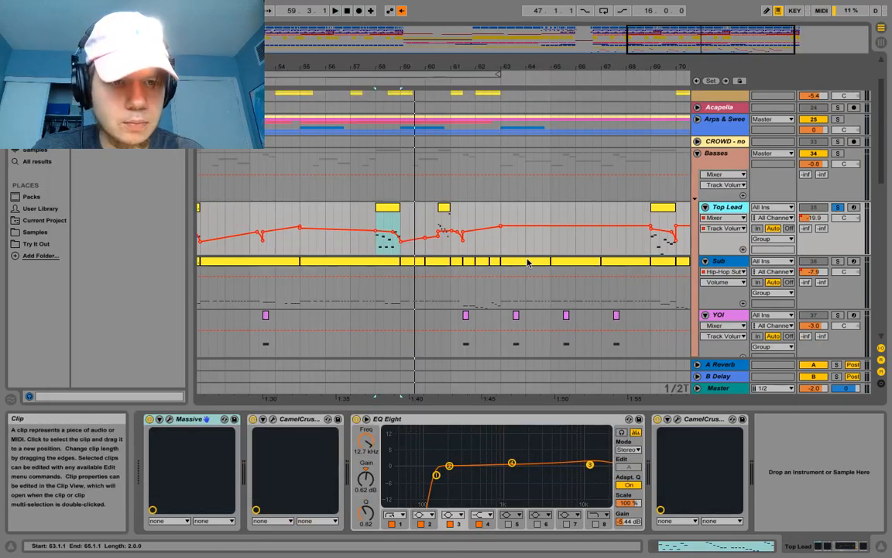
- Solo the first YOI track, play it twice from 52.3.3, and stop playback
{"action": "scroll", "coordinate": [407, 279], "scroll_direction": "down", "scroll_amount": 3}
{"action": "scroll", "coordinate": [408, 284], "scroll_direction": "up", "scroll_amount": 5}
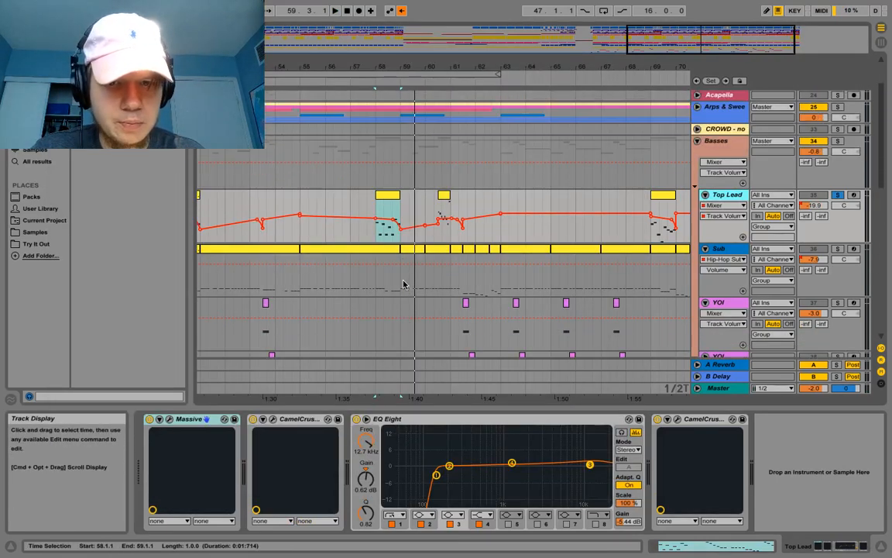
{"action": "scroll", "coordinate": [531, 261], "scroll_direction": "down", "scroll_amount": 10}
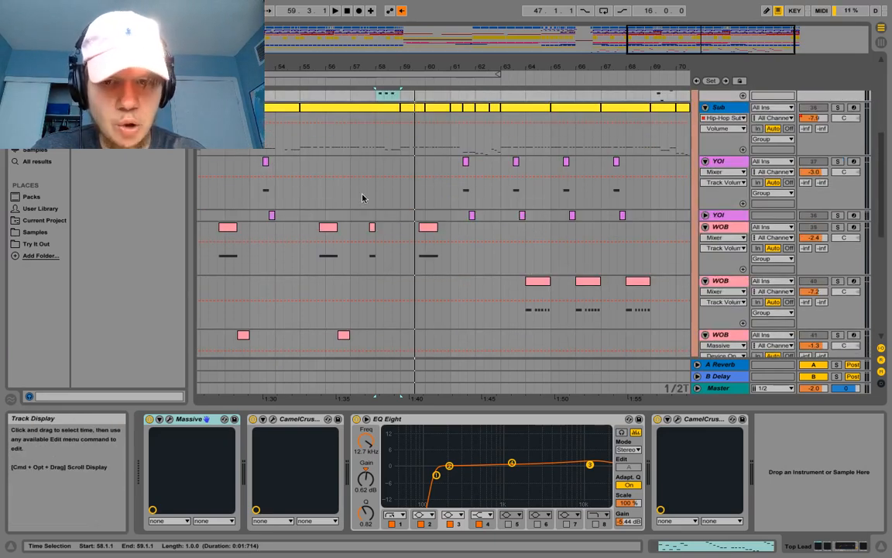
{"action": "left_click", "coordinate": [244, 200]}
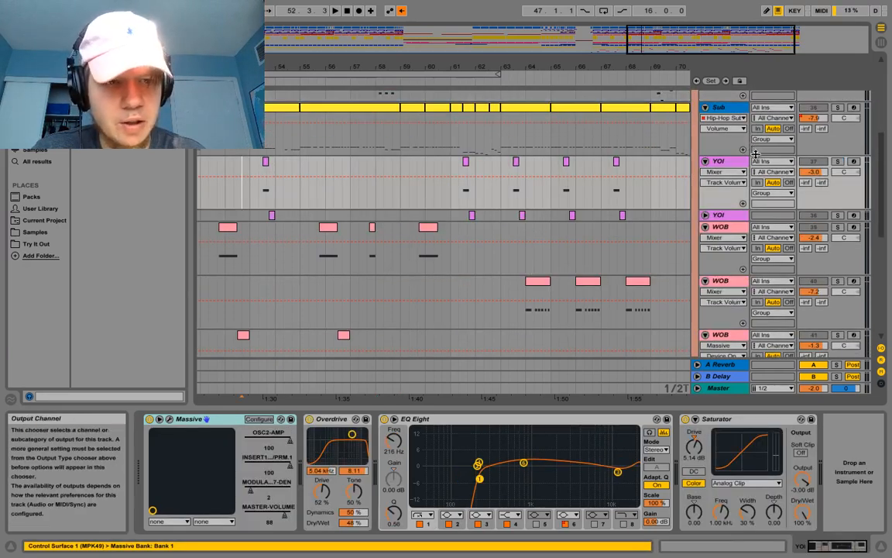
{"action": "left_click", "coordinate": [839, 162]}
{"action": "key", "text": "space"}
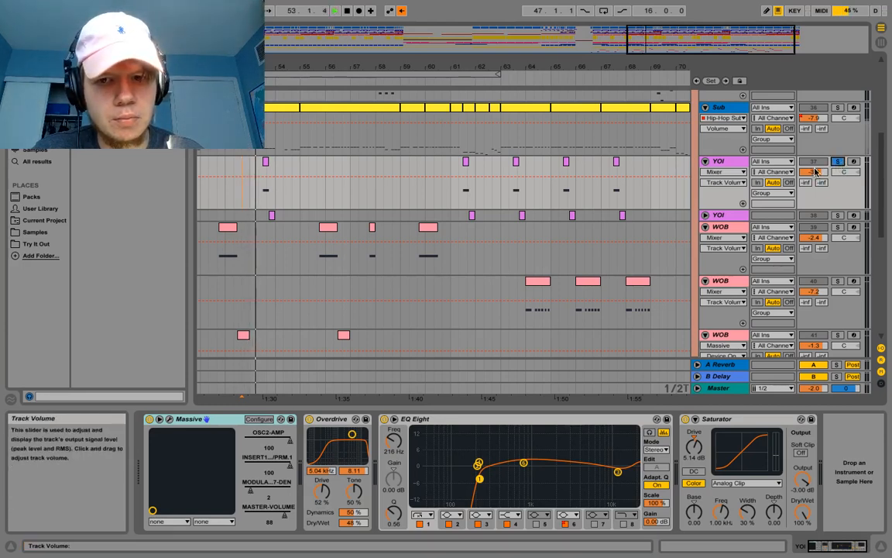
{"action": "key", "text": "space"}
{"action": "key", "text": "space"}
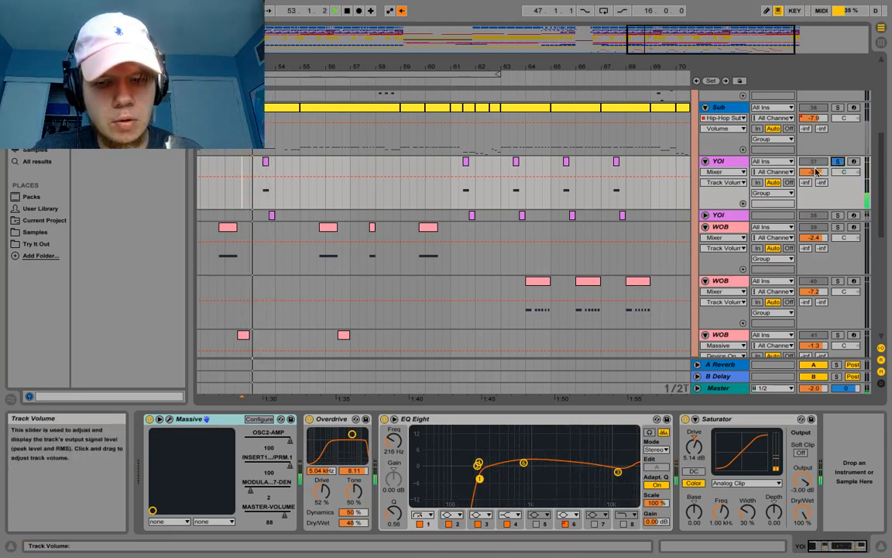
{"action": "key", "text": "space"}
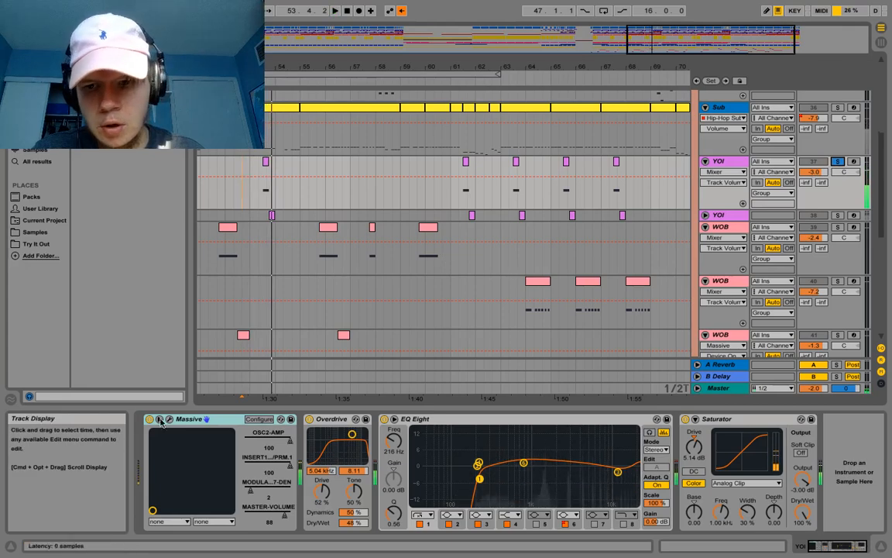
- Show the YOI track's Massive window, choose Sample & Hold for Insert 1, select the first oscillator's wavetable position, and hide the window
{"action": "left_click", "coordinate": [160, 419]}
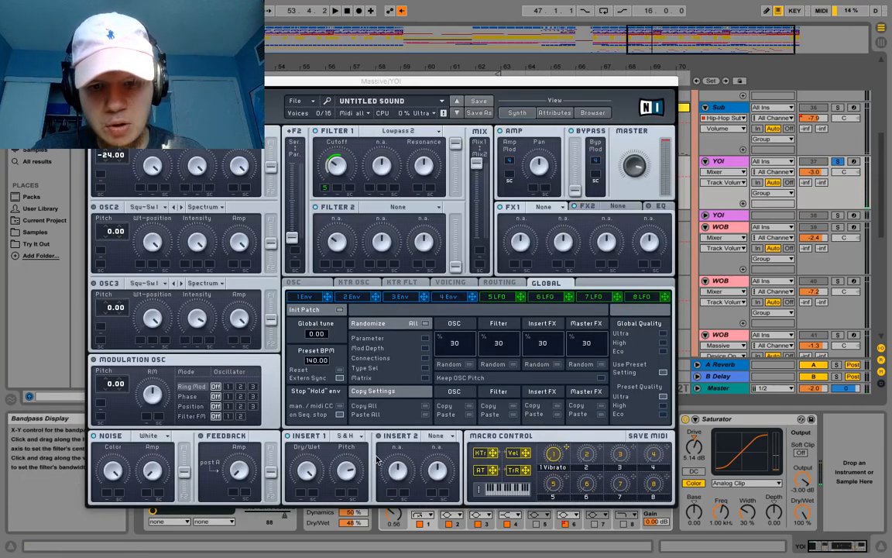
{"action": "left_click", "coordinate": [347, 436]}
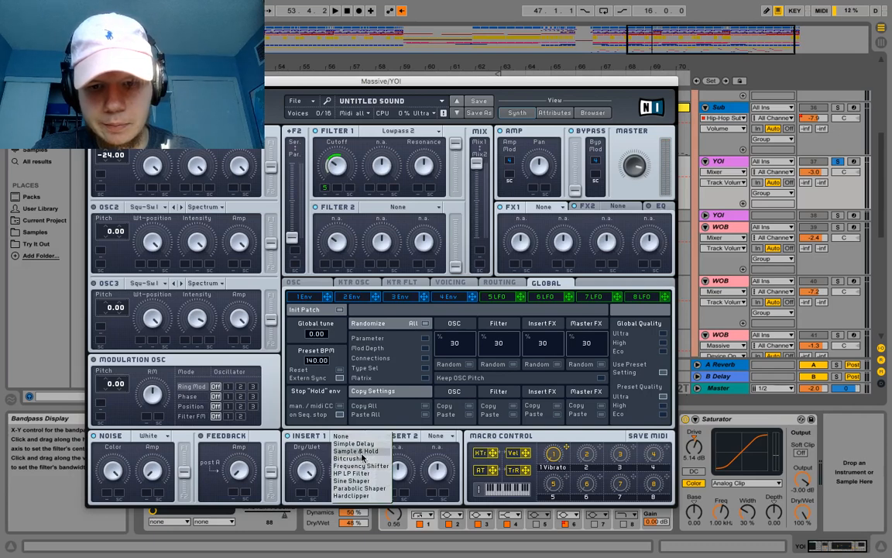
{"action": "left_click", "coordinate": [362, 453]}
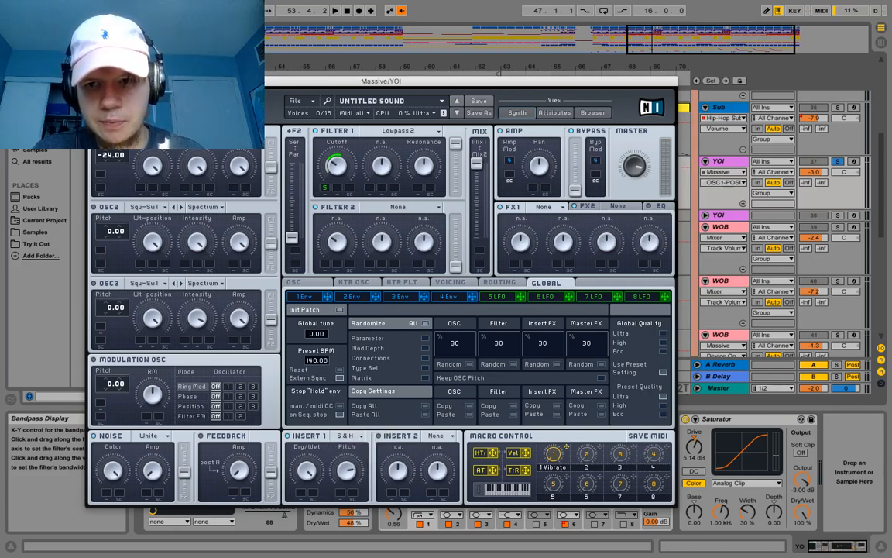
{"action": "left_click", "coordinate": [192, 178]}
{"action": "key", "text": "ctrl+alt+p"}
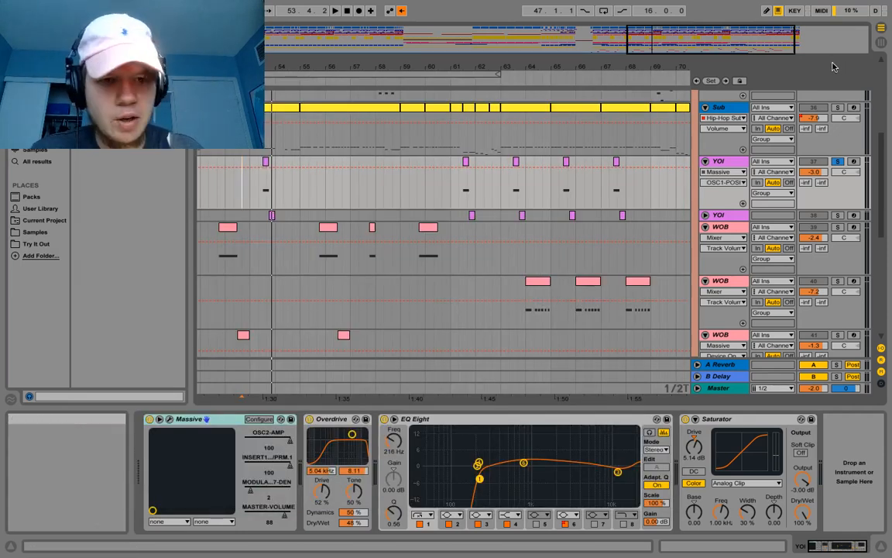
- Fold the Basses group and show the whole arrangement from the start to past bar 73
{"action": "scroll", "coordinate": [766, 161], "scroll_direction": "up", "scroll_amount": 8}
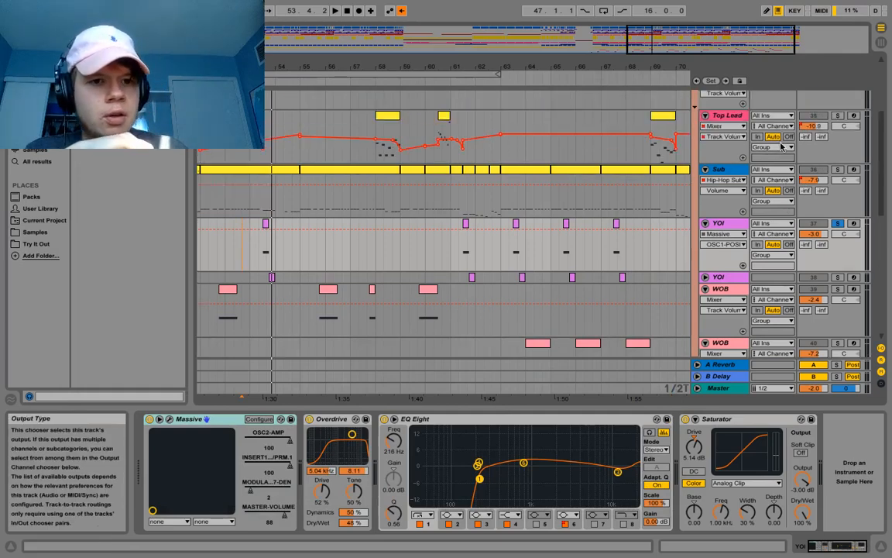
{"action": "left_click", "coordinate": [697, 197]}
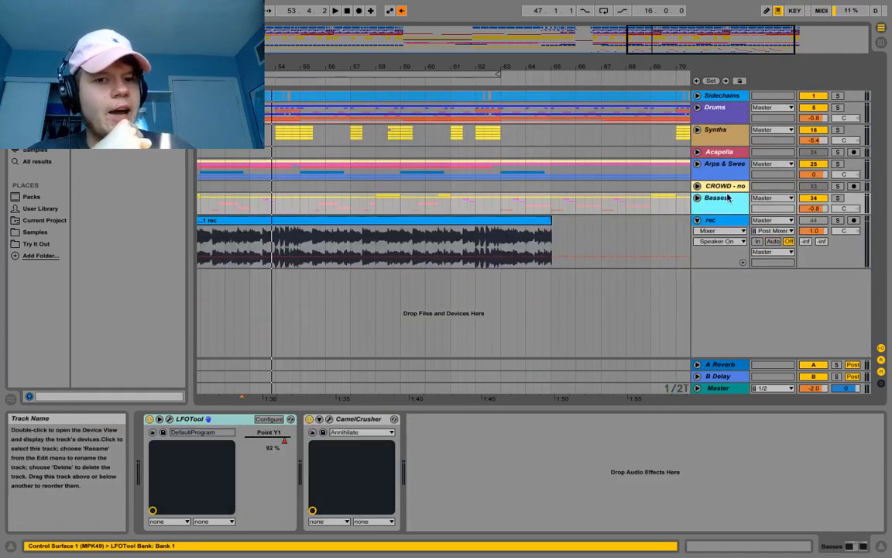
{"action": "left_click_drag", "start_coordinate": [335, 67], "coordinate": [553, 76]}
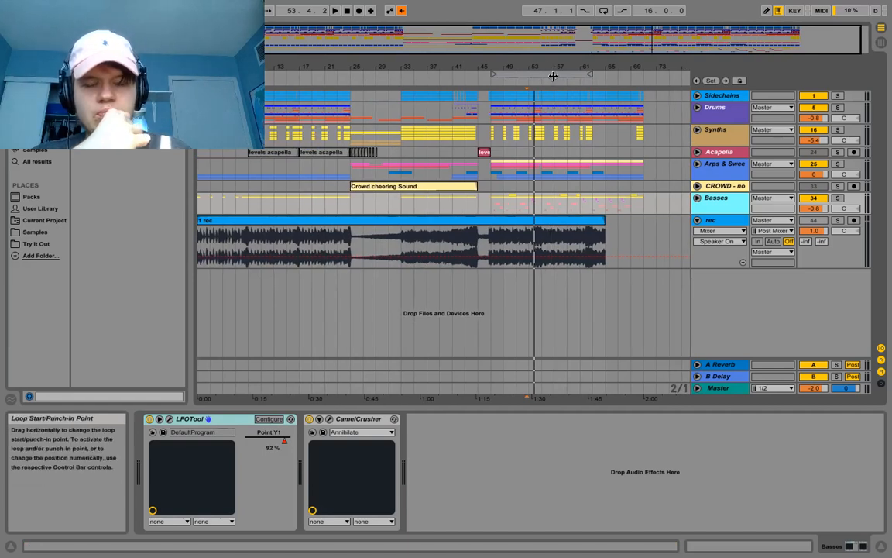